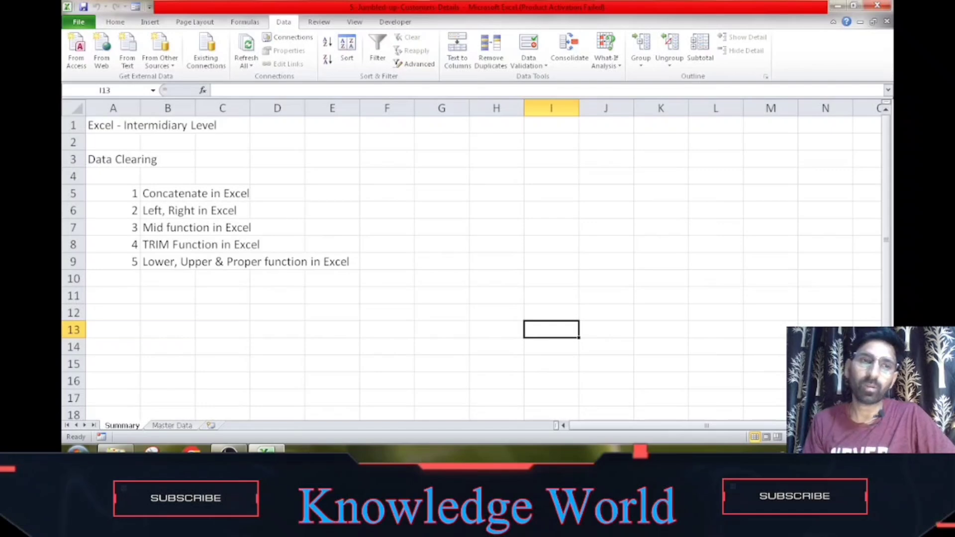
# - On the Master Data sheet, enter =CONCATENATE(A2,B2) in cell C2 to join the first and last name
pyautogui.click(189, 426)
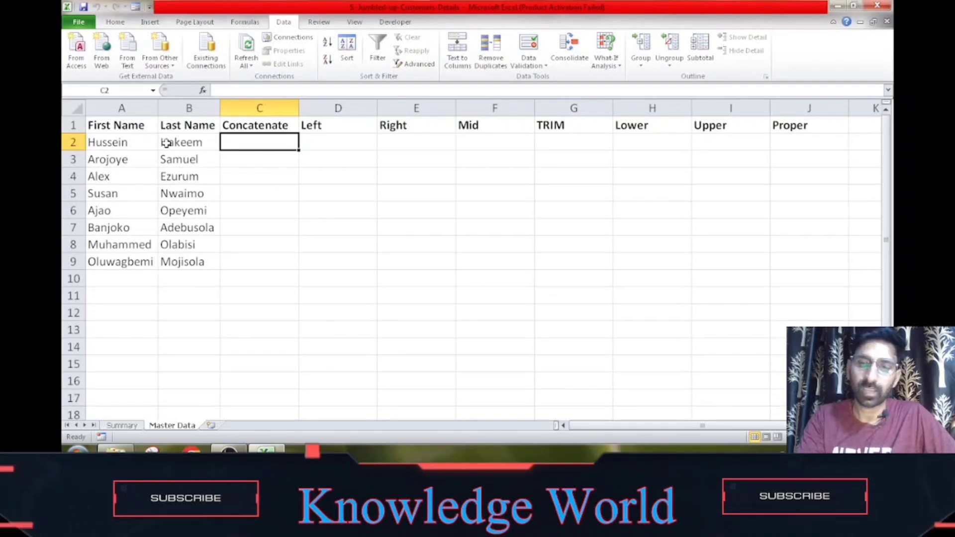
pyautogui.write('=con')
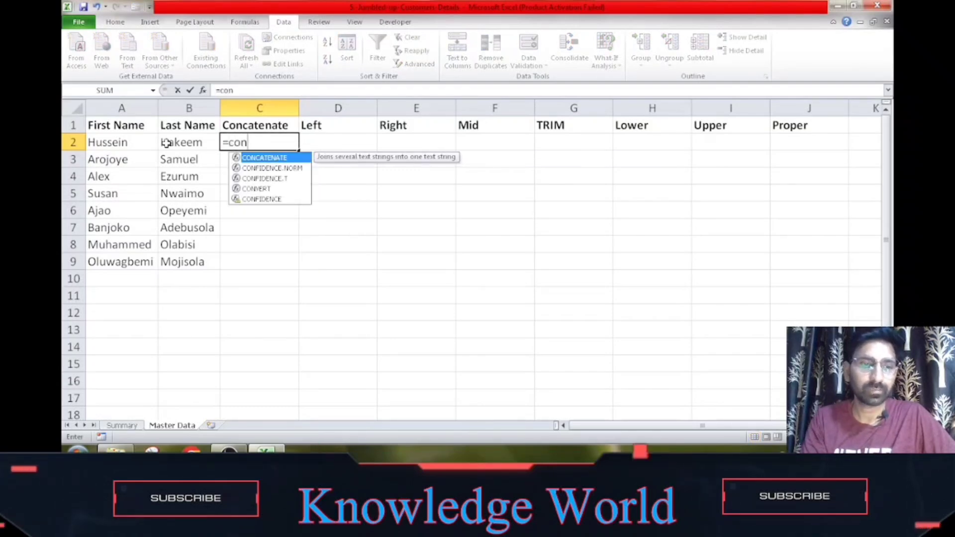
pyautogui.press('Tab')
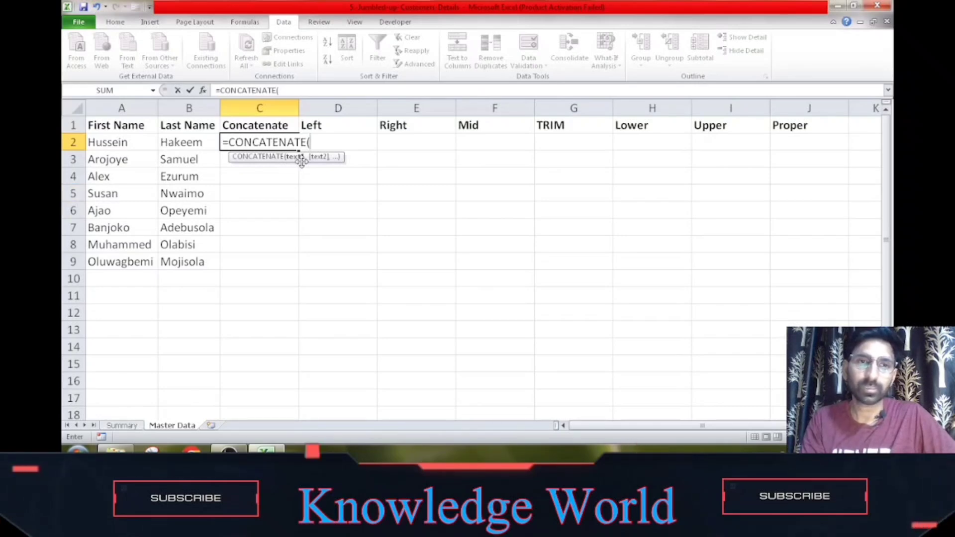
pyautogui.click(120, 143)
pyautogui.write(',')
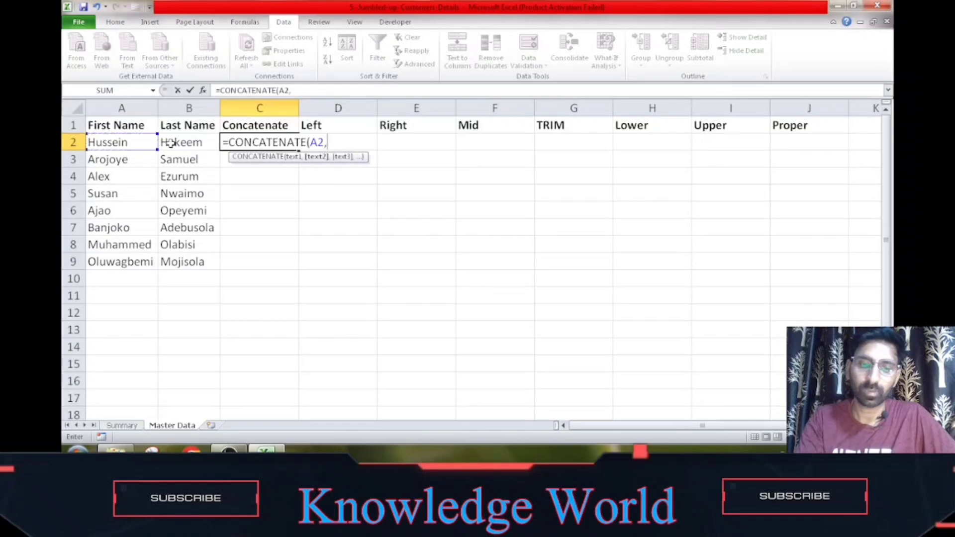
pyautogui.click(185, 143)
pyautogui.press('Return')
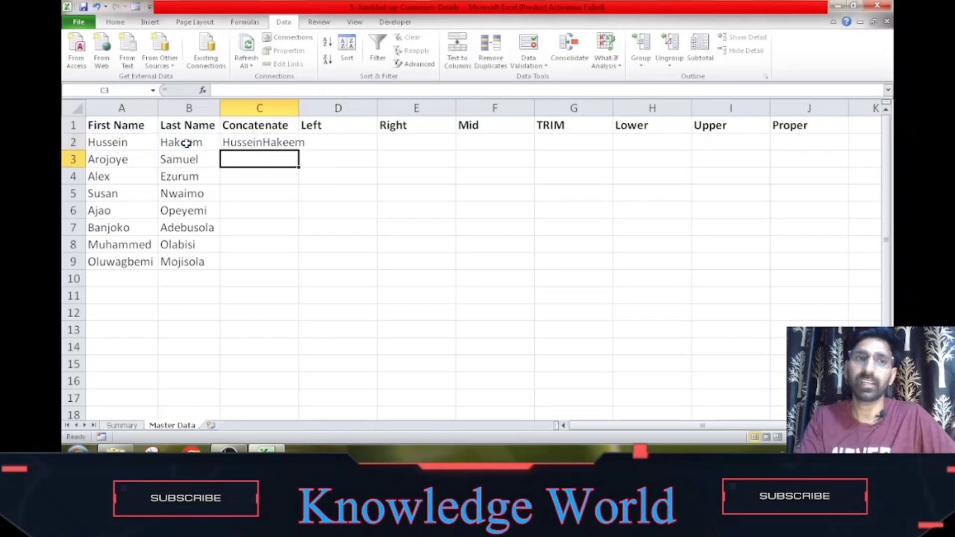
# - Edit the formula in C2 to =CONCATENATE(A2," ",B2) so a space separates the two names
pyautogui.press('Up')
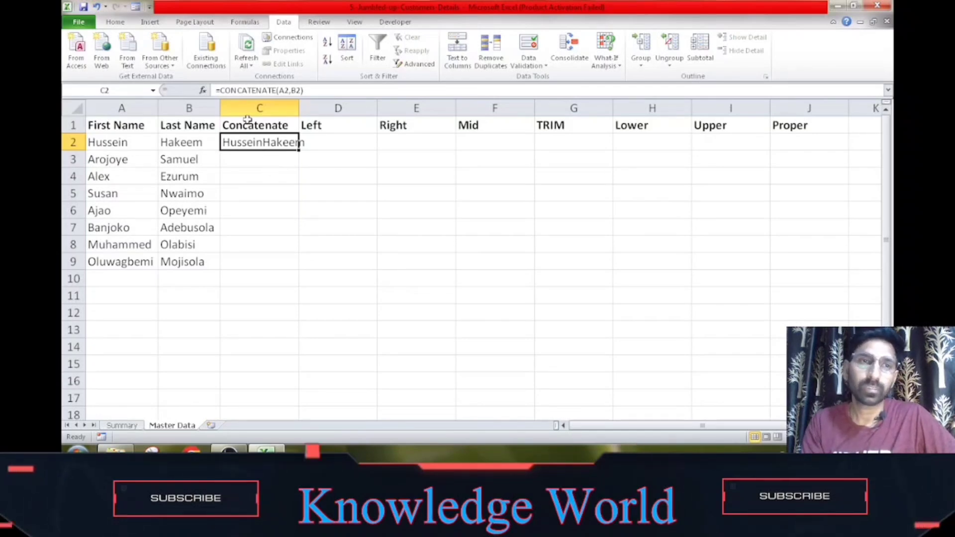
pyautogui.click(293, 90)
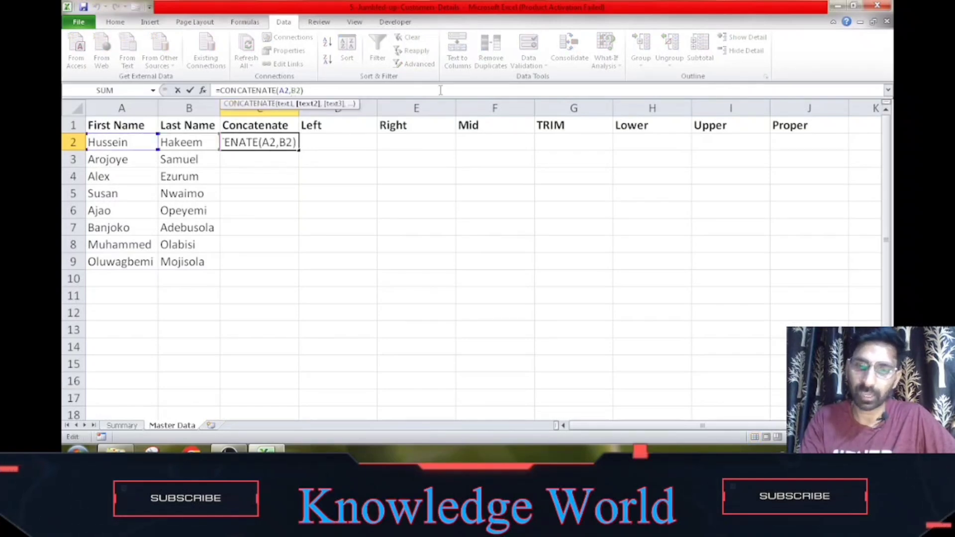
pyautogui.write('" "')
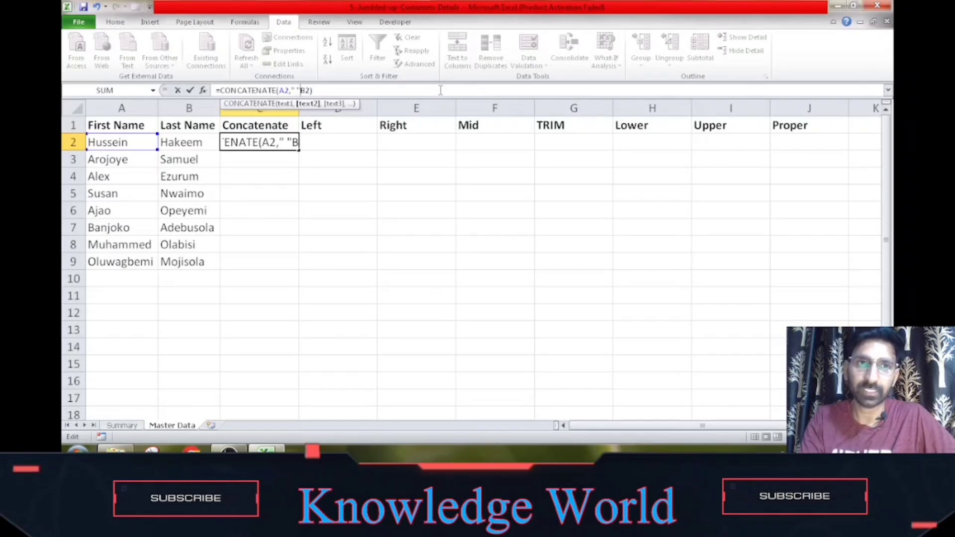
pyautogui.write(',')
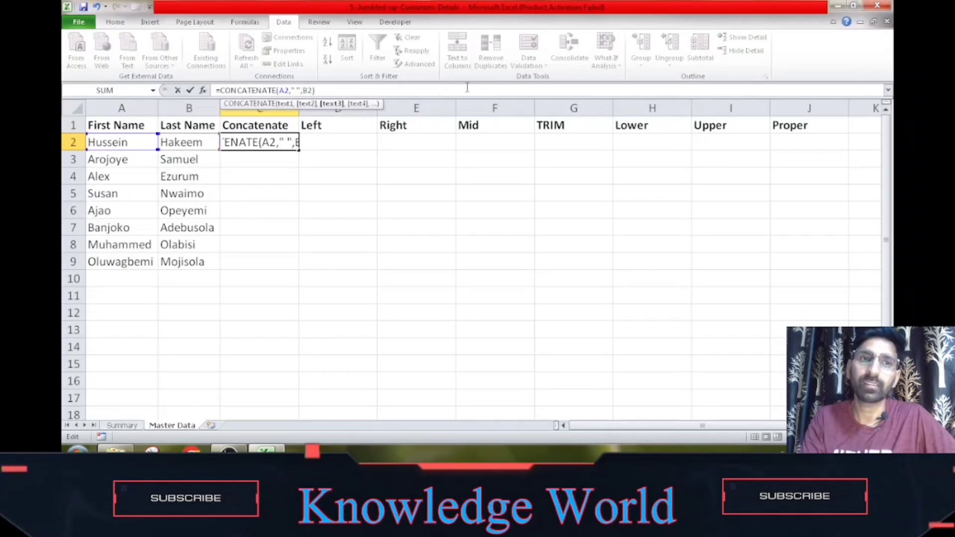
pyautogui.press('Return')
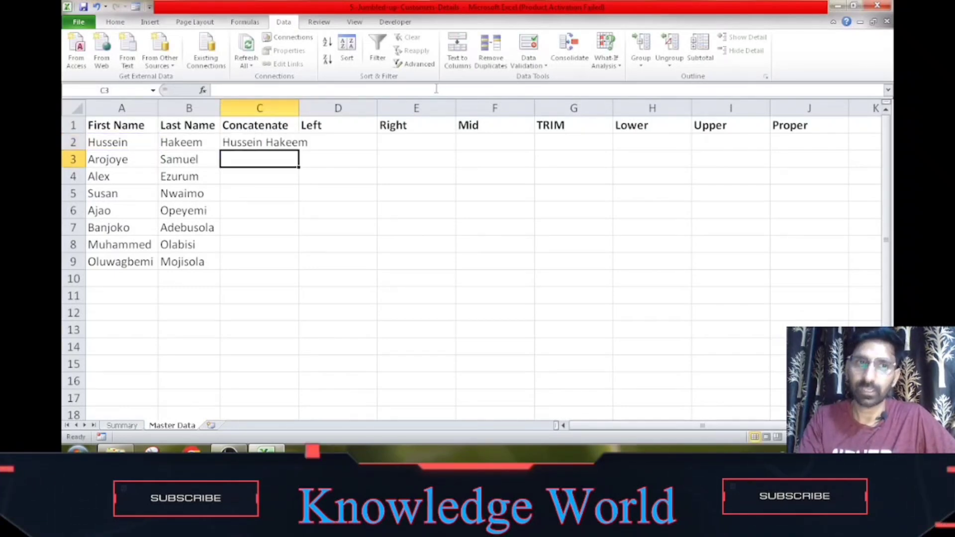
# - Fill the CONCATENATE formula from C2 down to C9 and autofit the width of column C
pyautogui.press('Up')
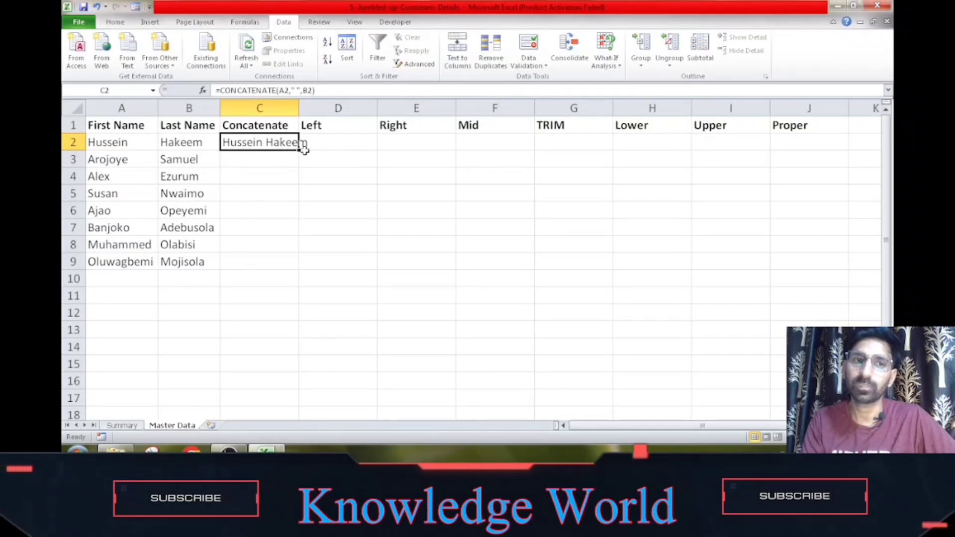
pyautogui.moveTo(300, 150); pyautogui.dragTo(301, 266)
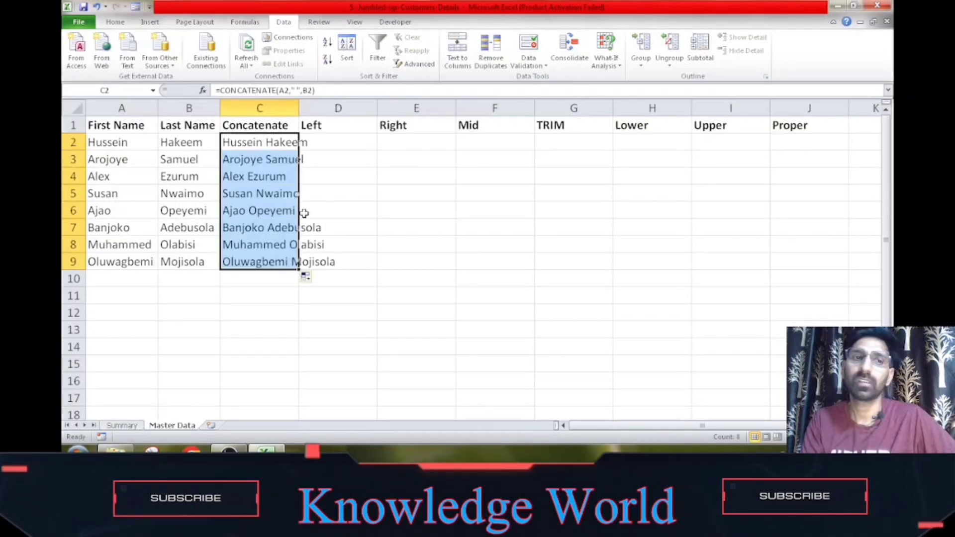
pyautogui.doubleClick(297, 115)
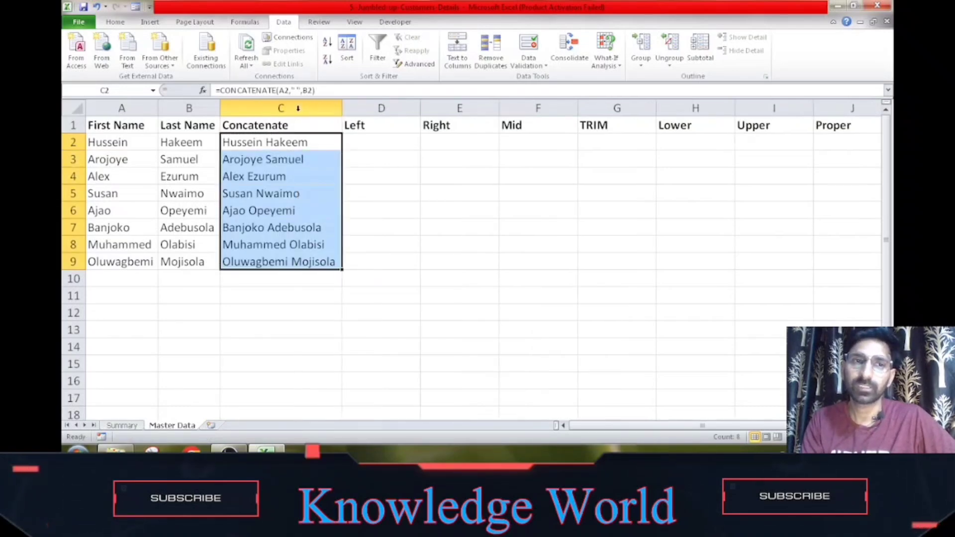
# - Fill the Concatenate header cell C1 with yellow
pyautogui.click(292, 148)
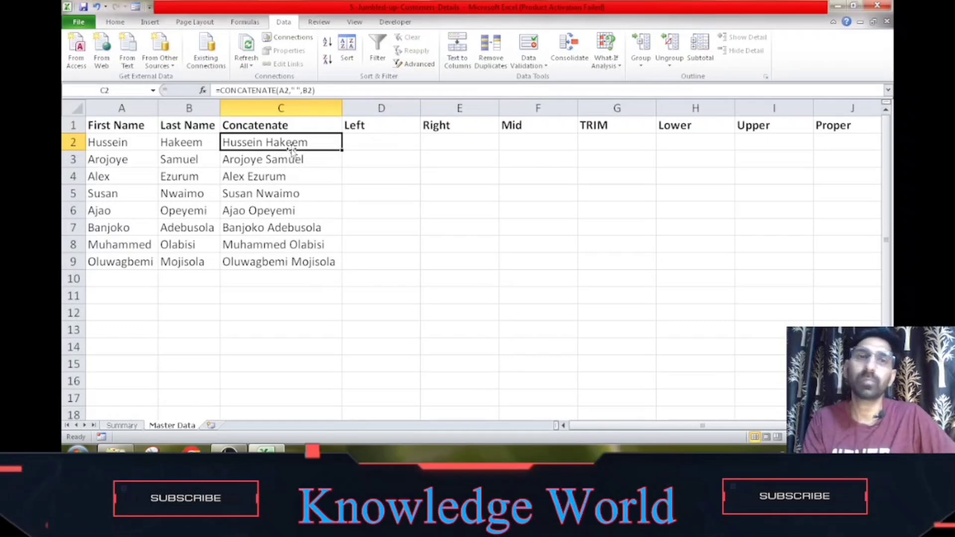
pyautogui.press('Right')
pyautogui.press('Left')
pyautogui.press('Up')
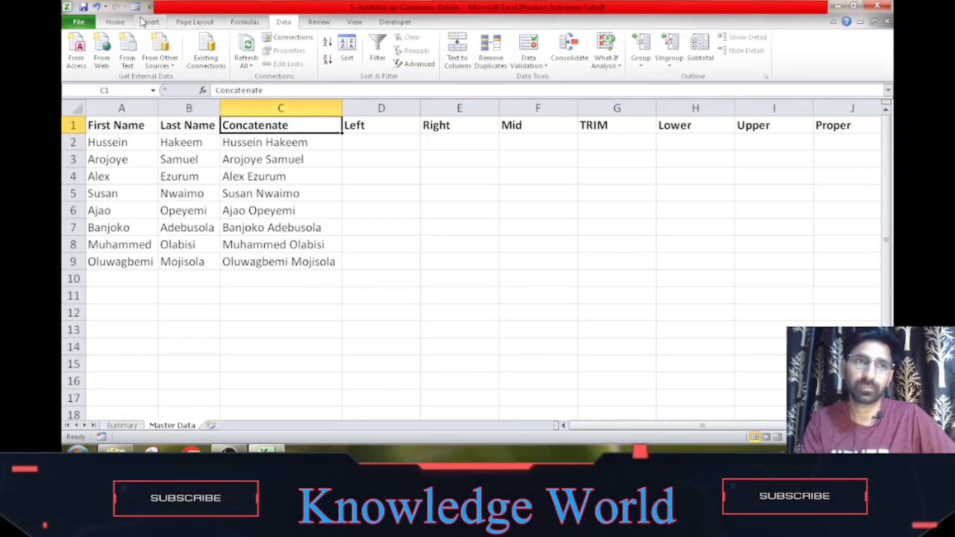
pyautogui.click(124, 22)
pyautogui.click(245, 59)
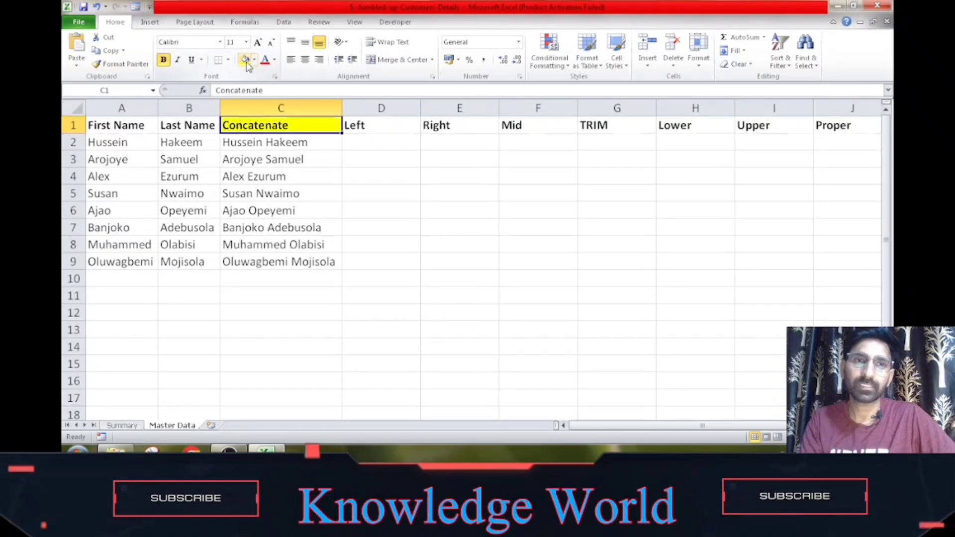
# - Enter =LEFT(C2,4) in cell D2 to extract the first four characters of the full name
pyautogui.click(406, 151)
pyautogui.click(373, 128)
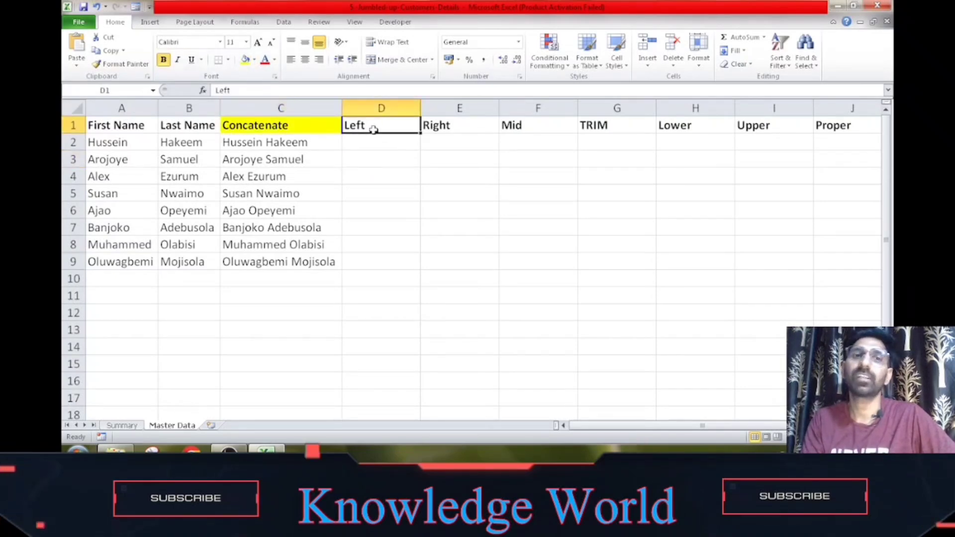
pyautogui.press('Down')
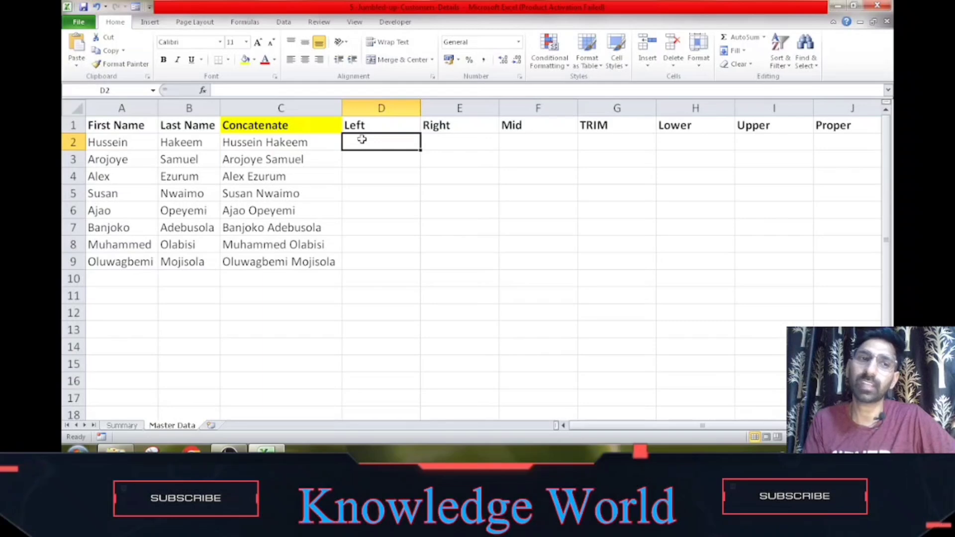
pyautogui.click(322, 141)
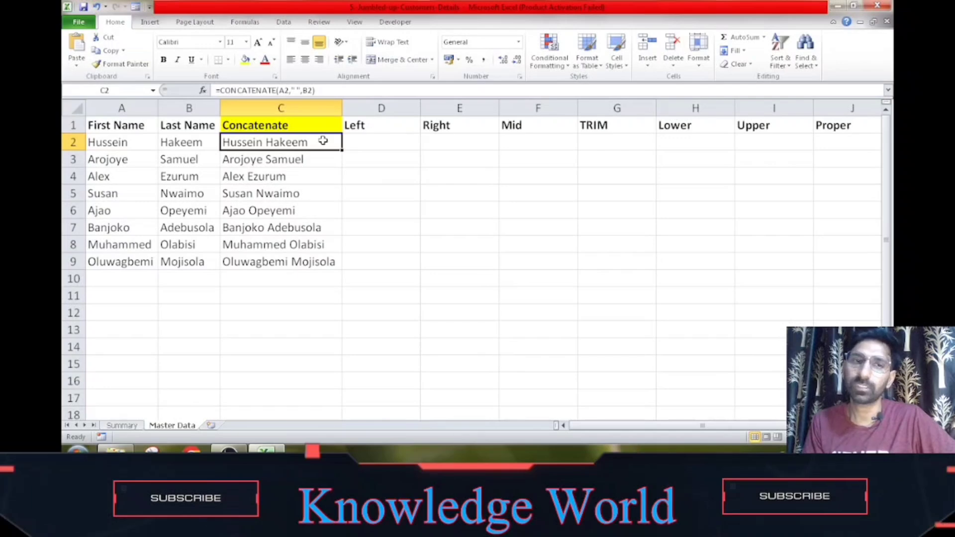
pyautogui.click(380, 141)
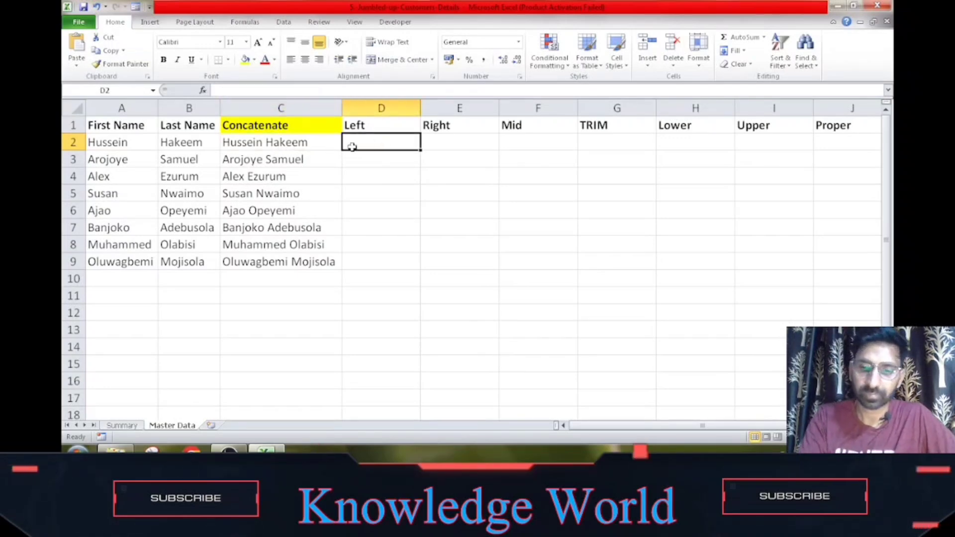
pyautogui.write('=')
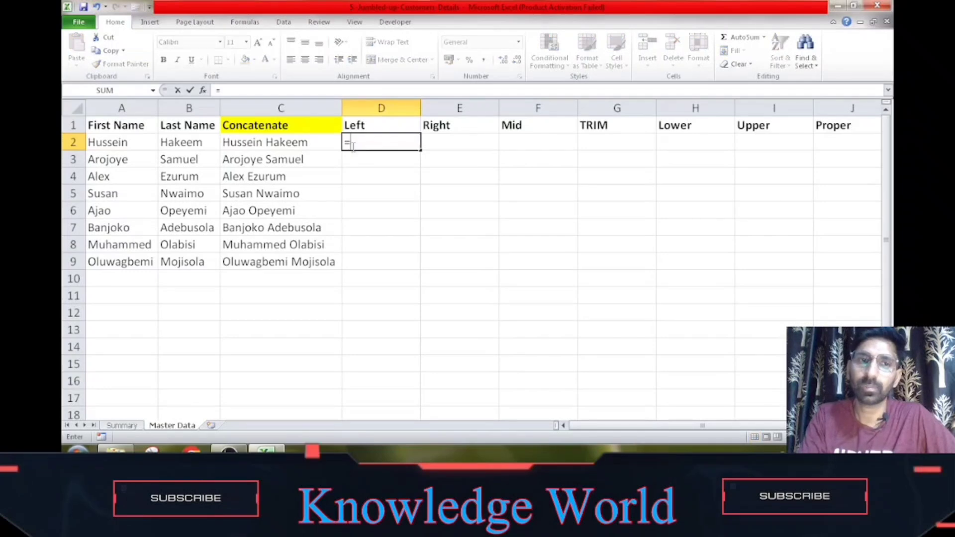
pyautogui.write('le')
pyautogui.press('Tab')
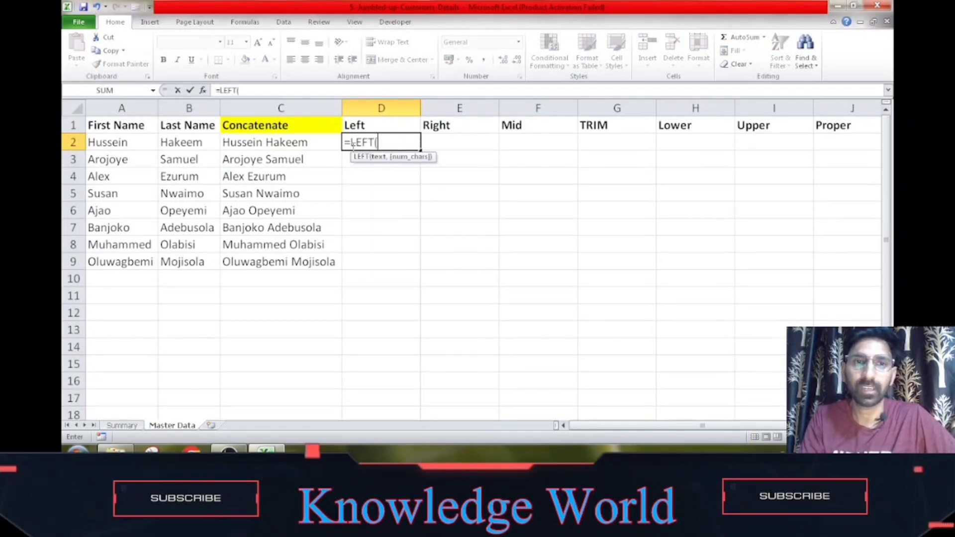
pyautogui.click(325, 144)
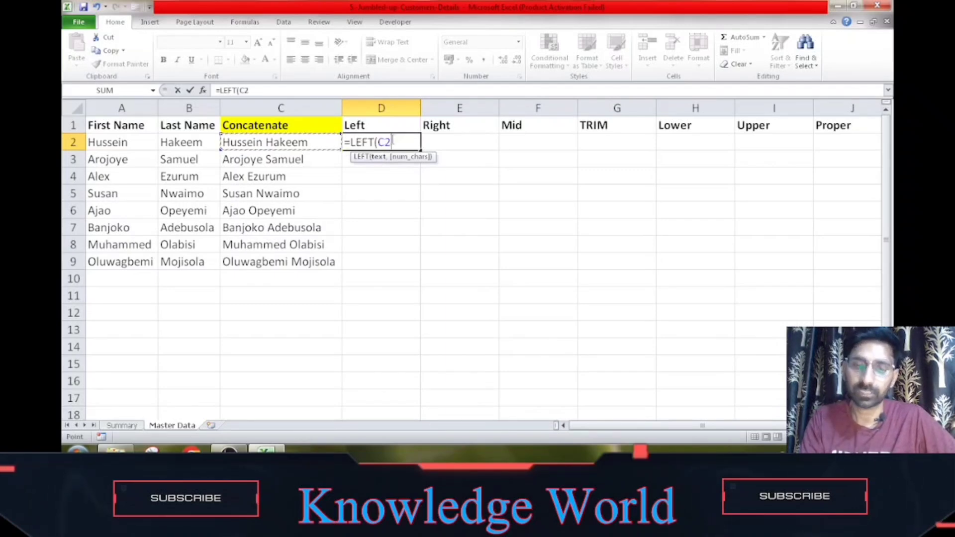
pyautogui.write(',')
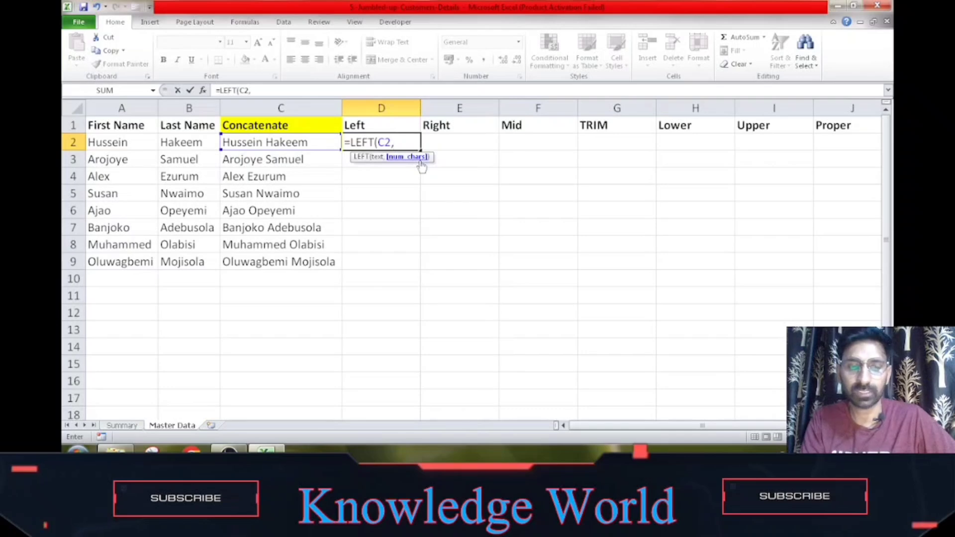
pyautogui.write('4')
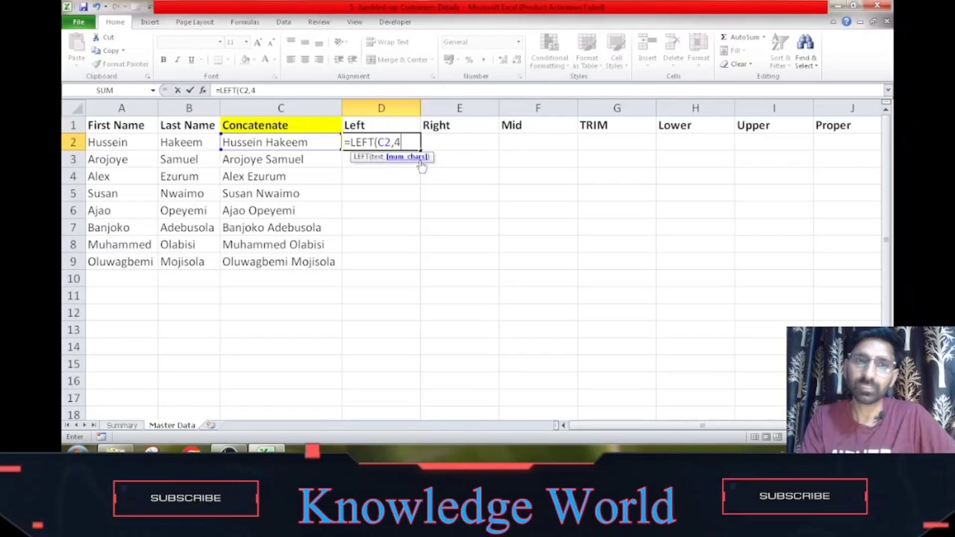
pyautogui.press('Return')
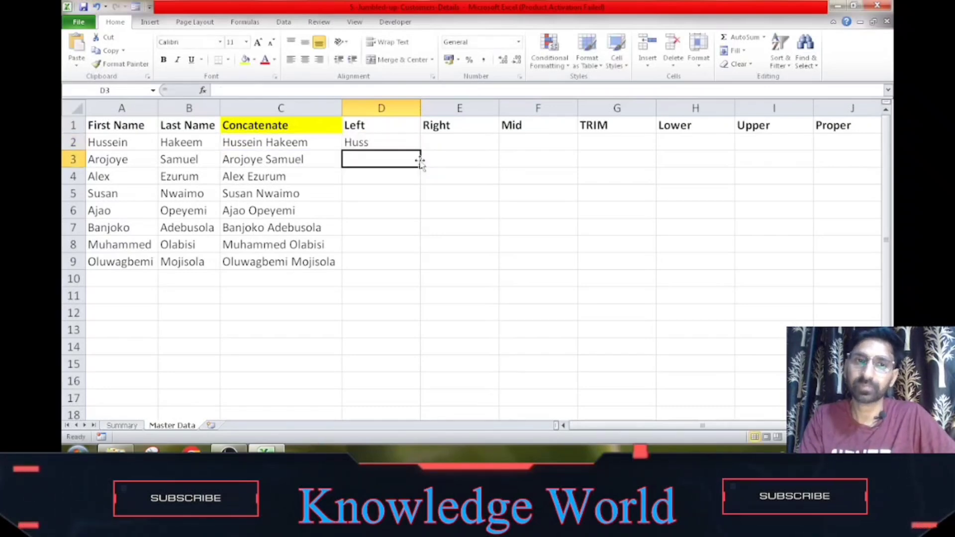
# - Fill the LEFT formula from D2 down to D9
pyautogui.press('Up')
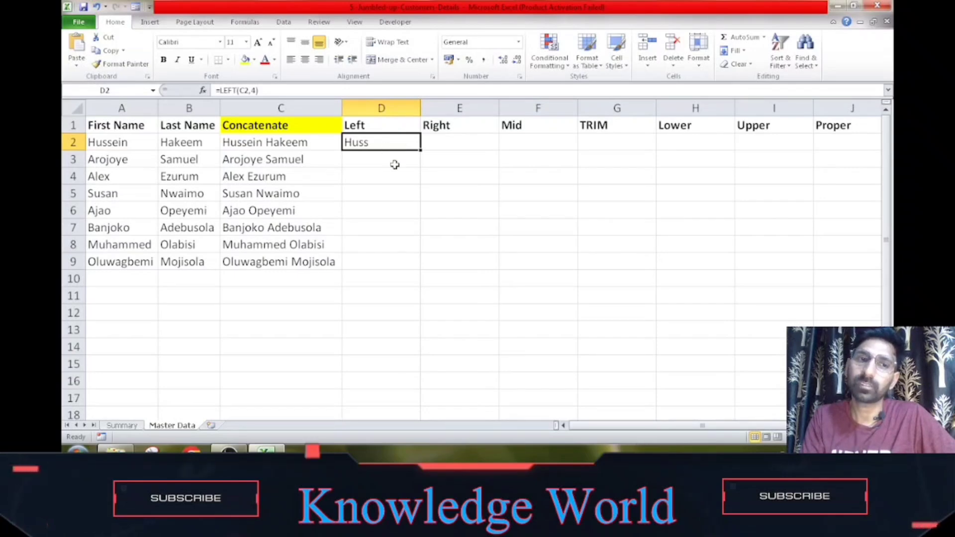
pyautogui.click(379, 262)
pyautogui.click(392, 144)
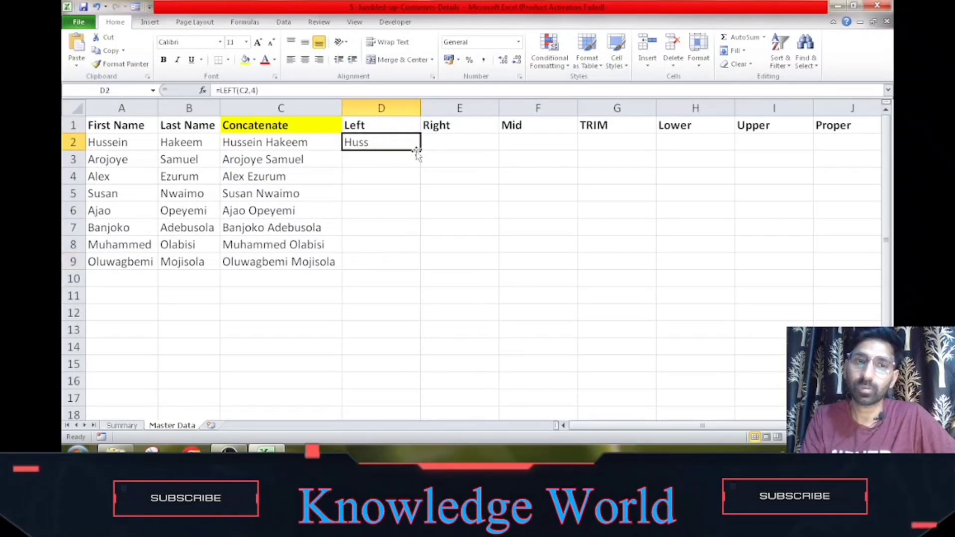
pyautogui.moveTo(421, 152); pyautogui.dragTo(422, 263)
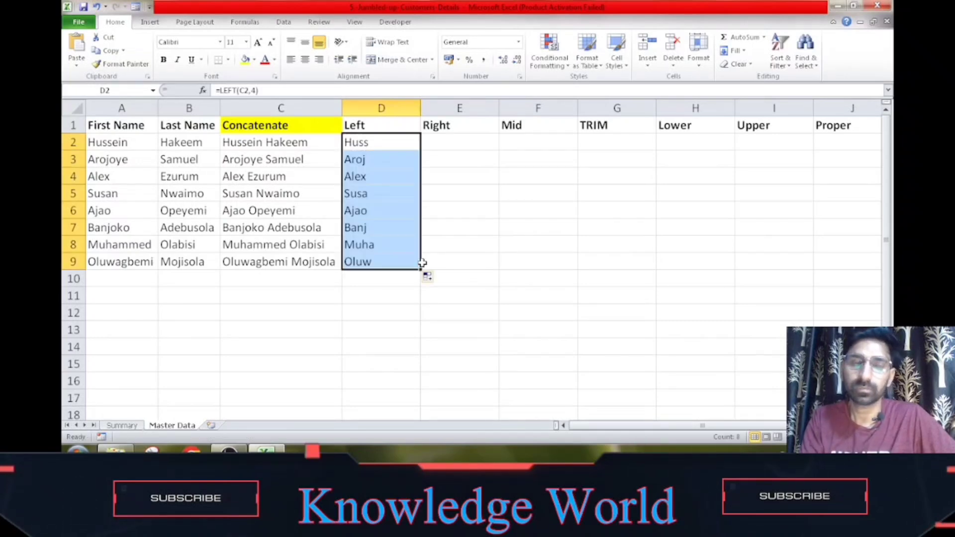
pyautogui.press('Right')
pyautogui.press('Left')
pyautogui.hotkey('ctrl', 'Down')
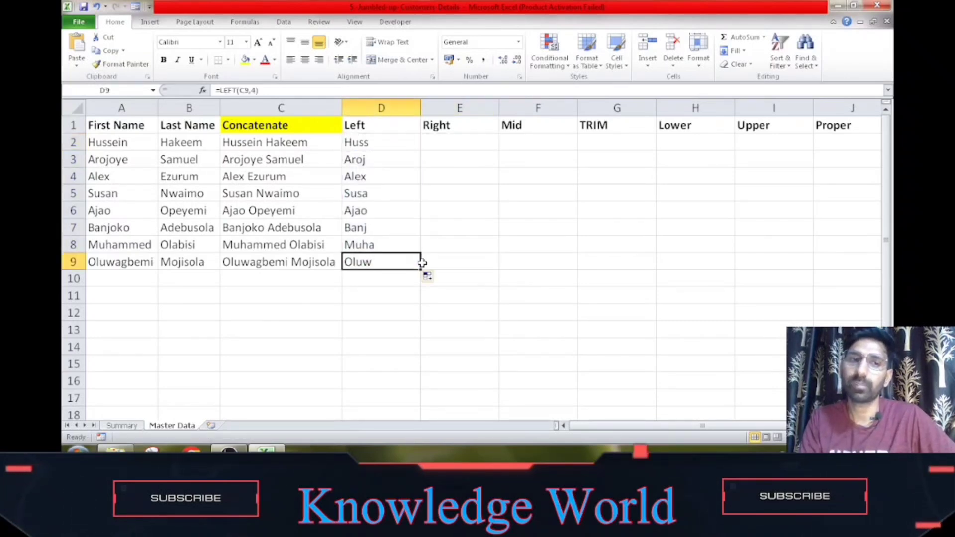
# - Fill the Left header cell D1 with yellow
pyautogui.press('Right')
pyautogui.hotkey('ctrl', 'Up')
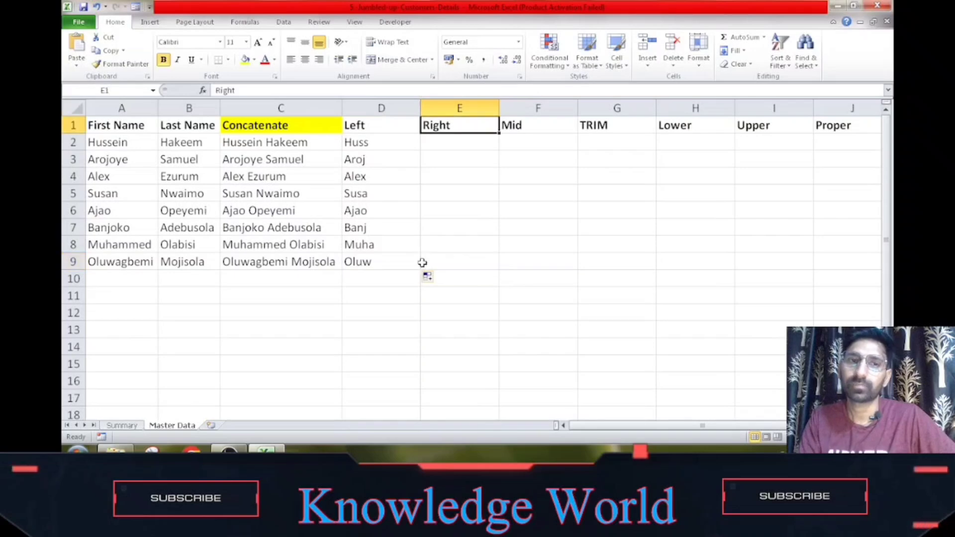
pyautogui.press('Left')
pyautogui.press('Down')
pyautogui.press('Right')
pyautogui.press('Up')
pyautogui.press('Left')
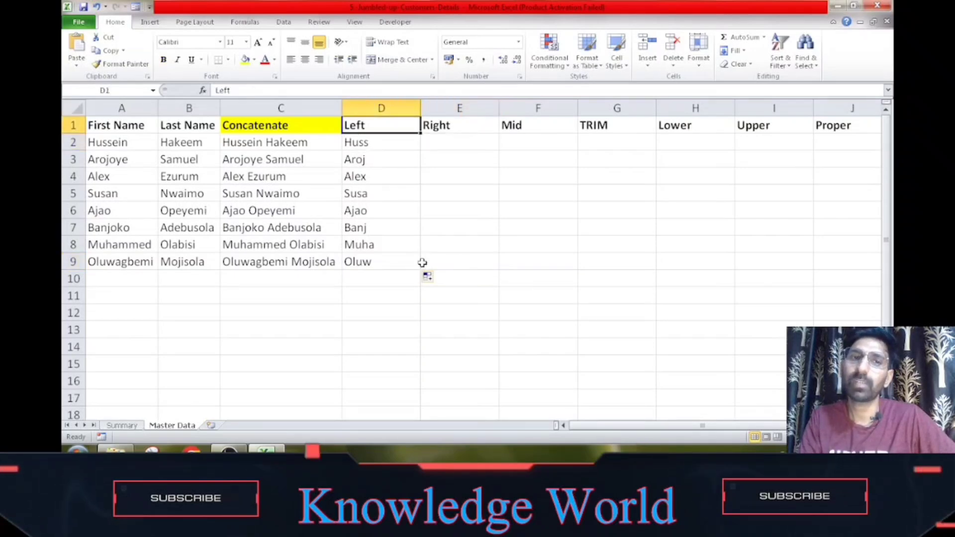
pyautogui.click(245, 62)
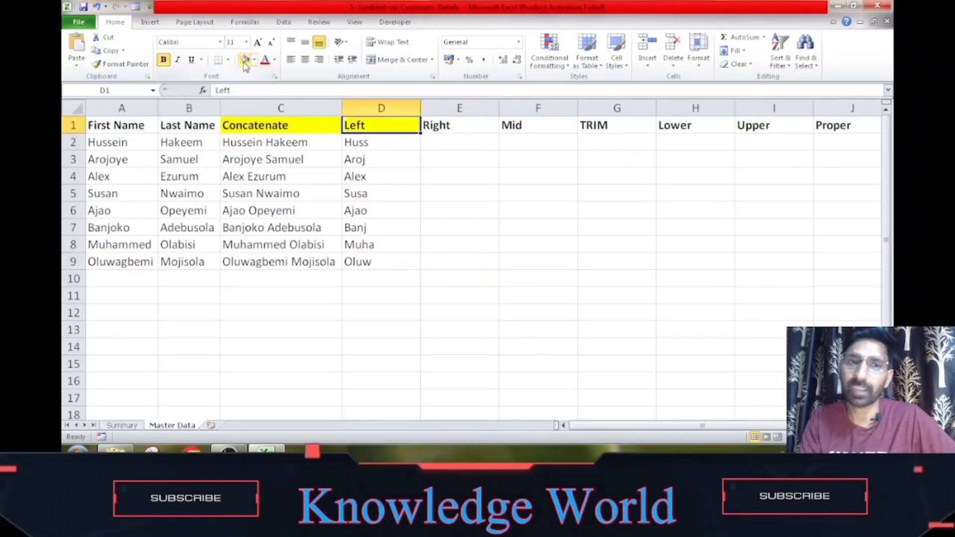
# - Enter =RIGHT(C2,4) in cell E2 to extract the last four characters of the full name
pyautogui.press('Right')
pyautogui.press('Down')
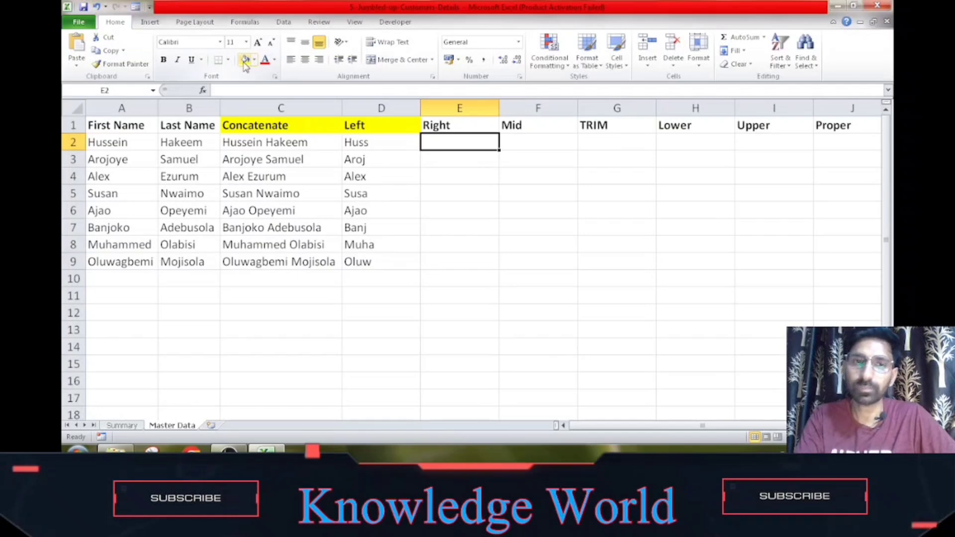
pyautogui.write('=r')
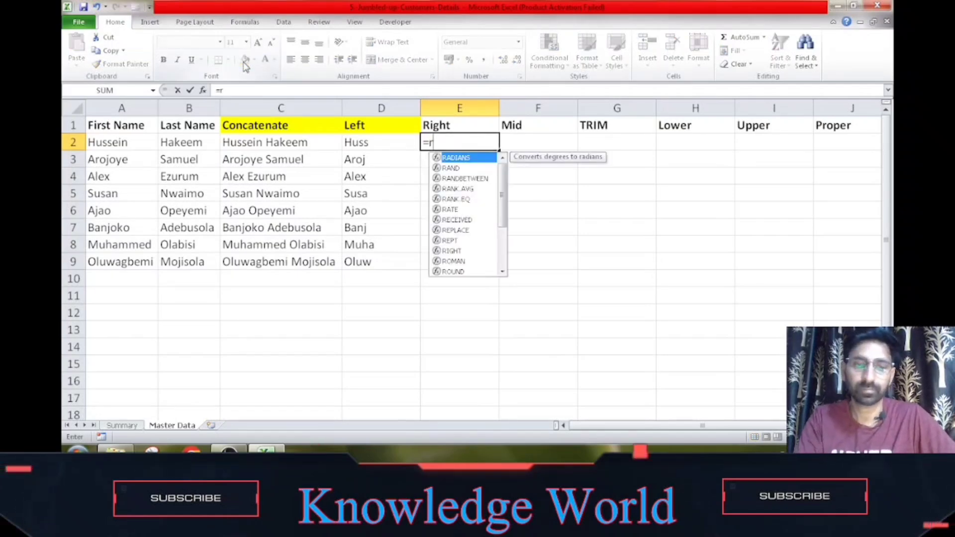
pyautogui.write('ight')
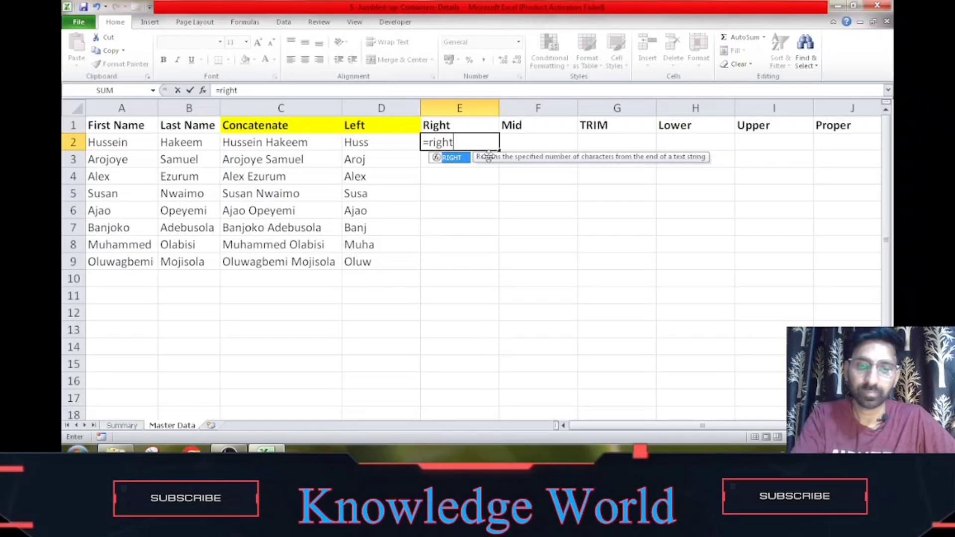
pyautogui.write('9')
pyautogui.press('BackSpace')
pyautogui.write('(')
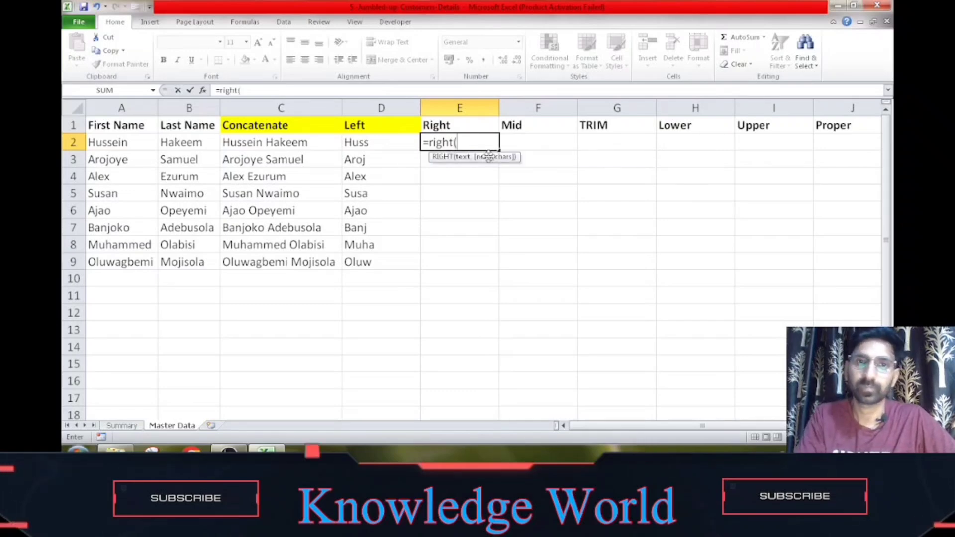
pyautogui.click(279, 144)
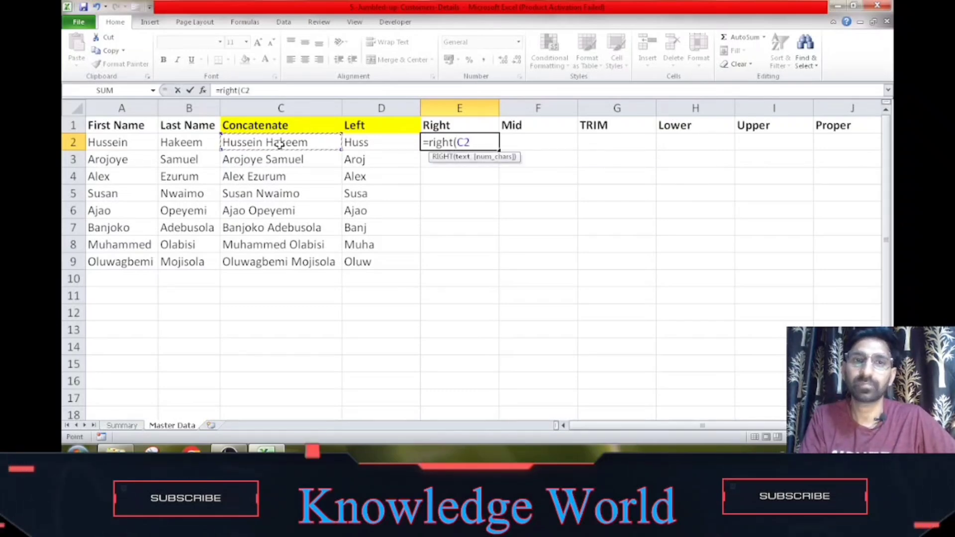
pyautogui.write(',')
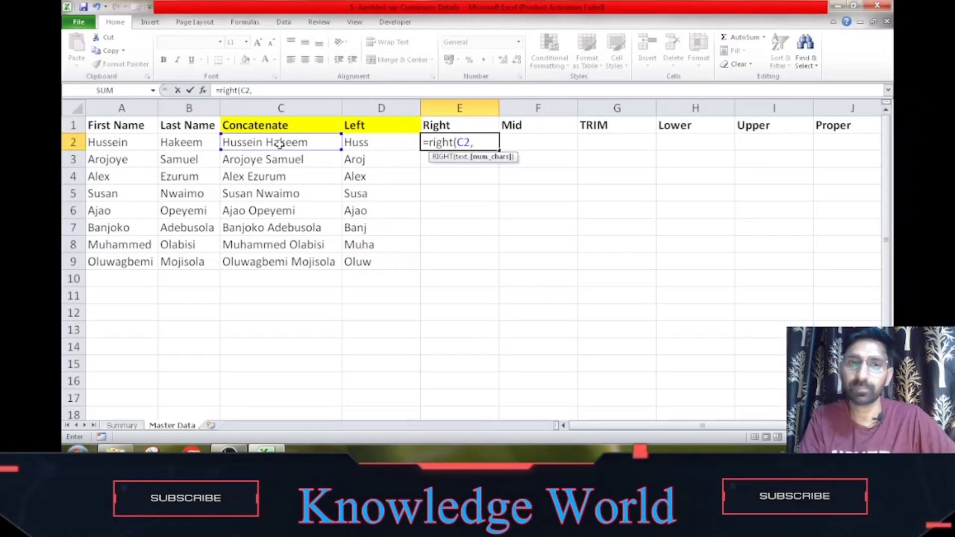
pyautogui.write('3')
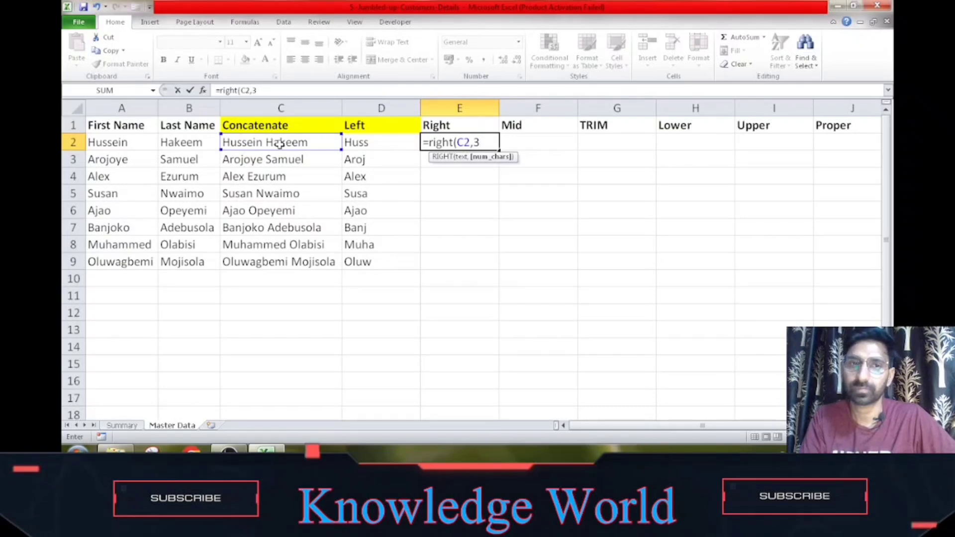
pyautogui.press('BackSpace')
pyautogui.write('4')
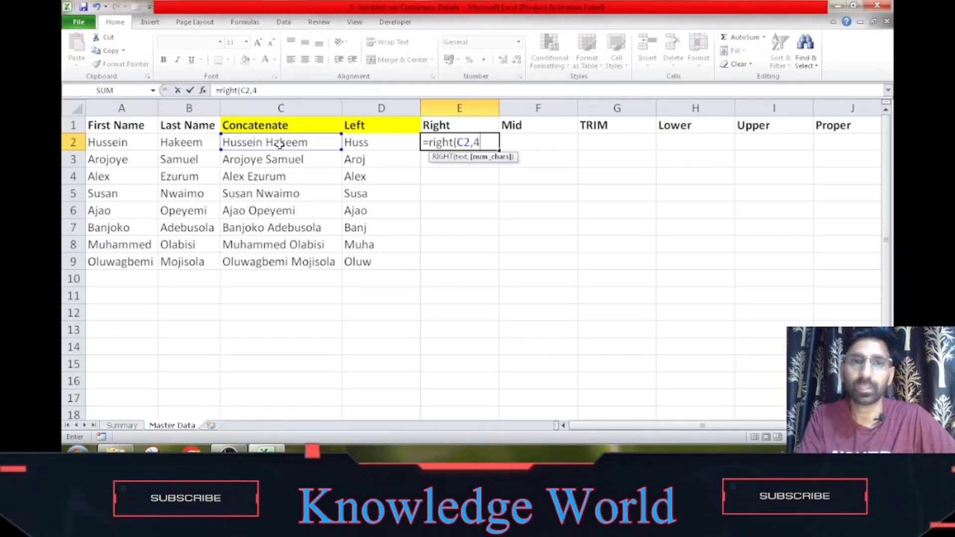
pyautogui.press('Return')
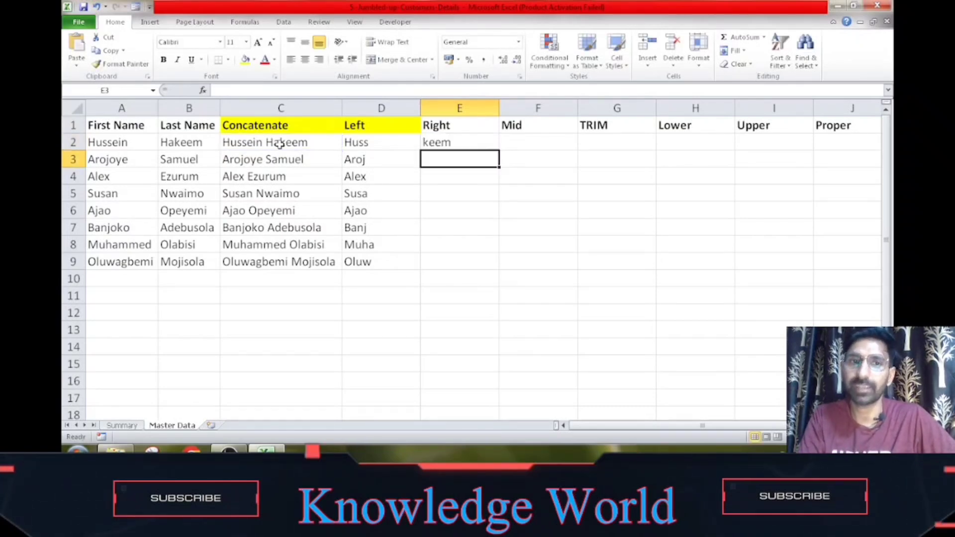
# - Fill the RIGHT formula from E2 down to E9
pyautogui.press('Up')
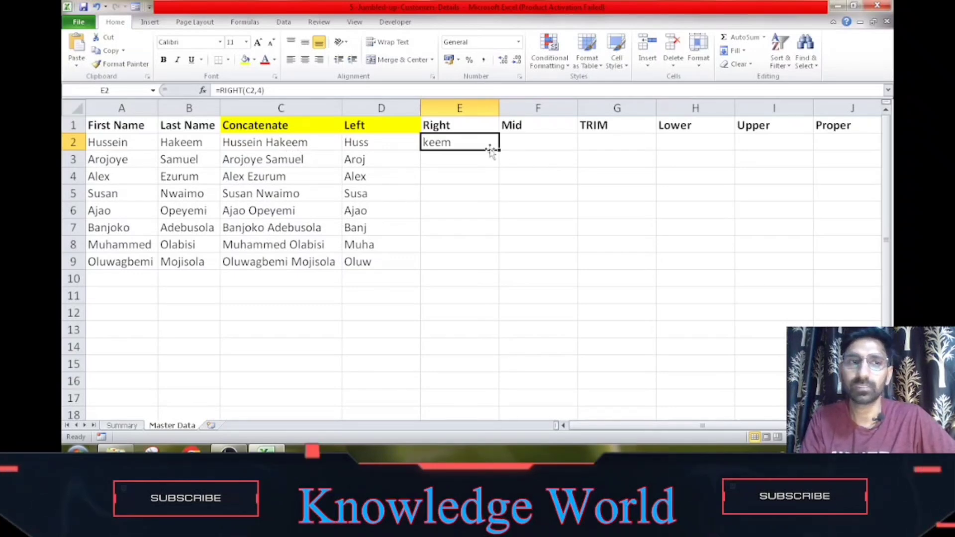
pyautogui.moveTo(500, 149); pyautogui.dragTo(497, 271)
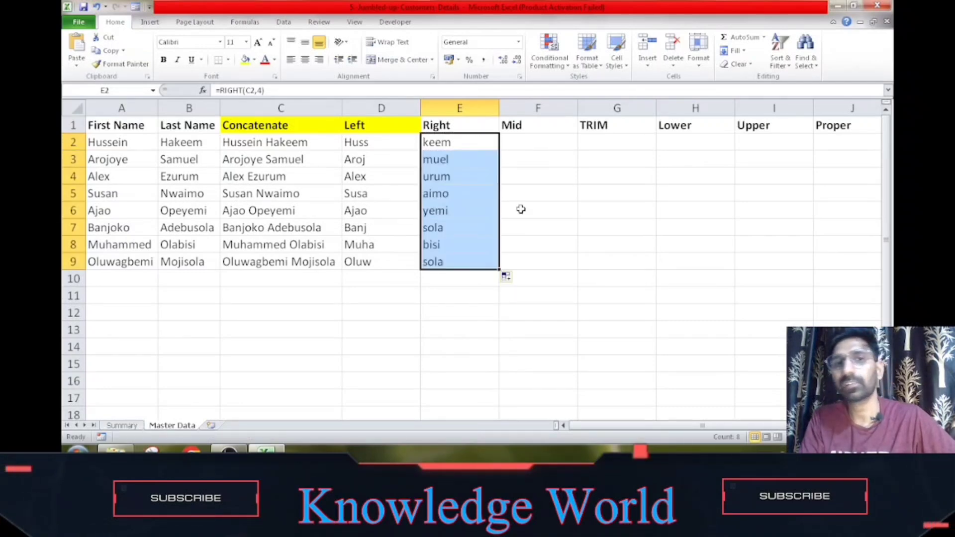
pyautogui.click(486, 172)
pyautogui.press('Down')
pyautogui.press('Down')
pyautogui.press('Down')
pyautogui.press('Down')
pyautogui.press('Down')
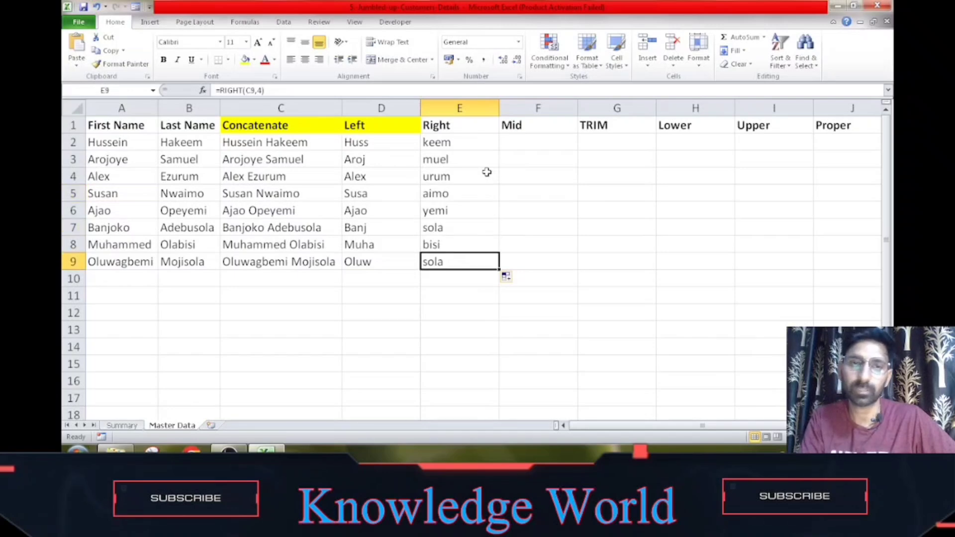
# - Fill the Right header cell E1 with yellow
pyautogui.press('Up')
pyautogui.press('Up')
pyautogui.press('Up')
pyautogui.press('Up')
pyautogui.press('Up')
pyautogui.press('Up')
pyautogui.press('Up')
pyautogui.press('Up')
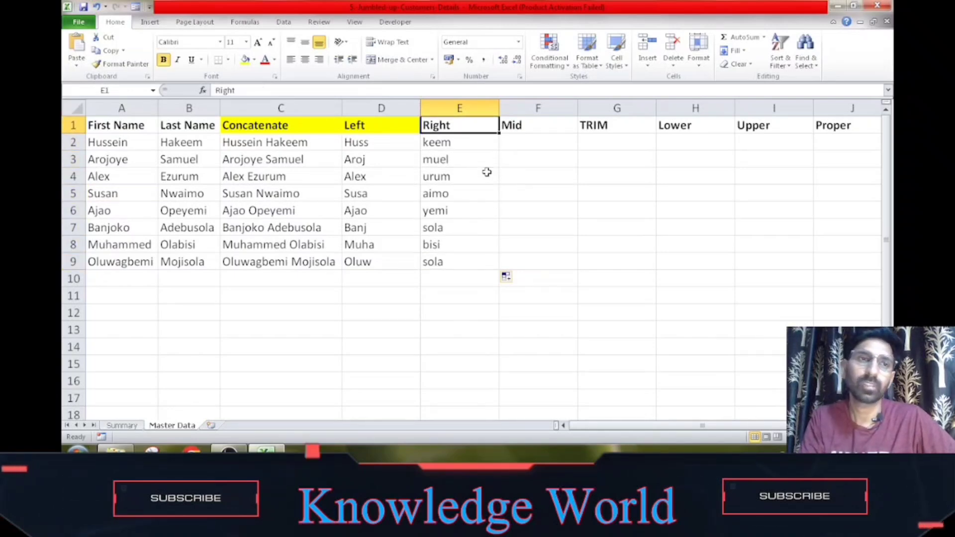
pyautogui.click(248, 63)
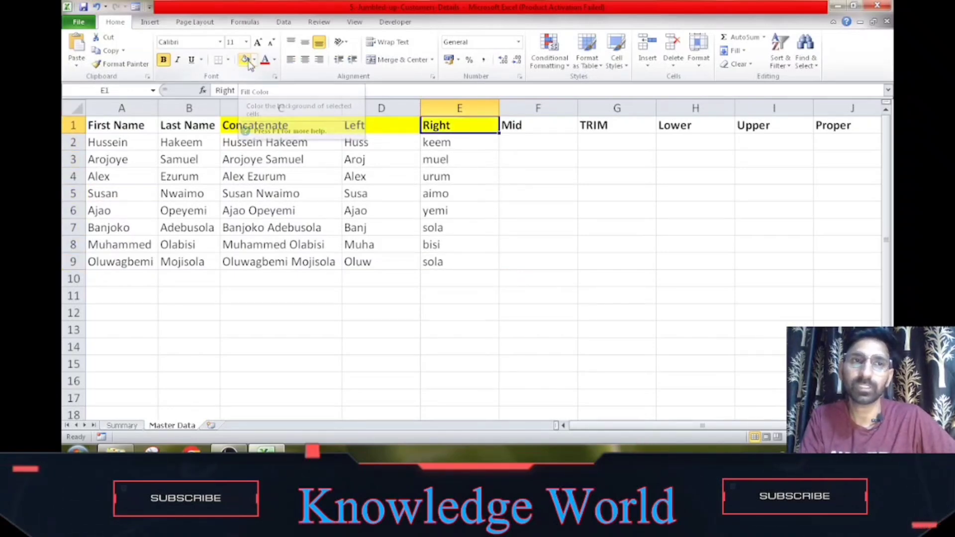
pyautogui.press('Left')
pyautogui.press('Left')
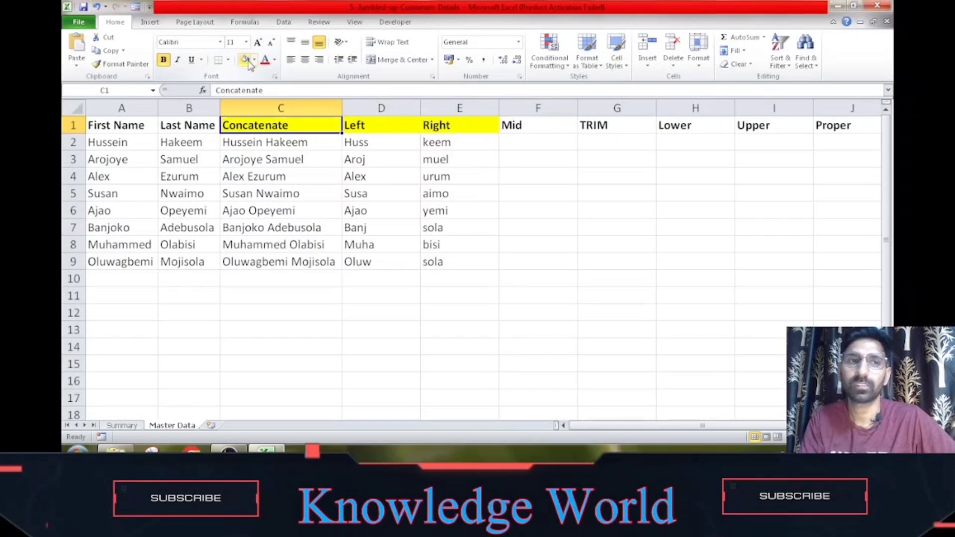
pyautogui.press('Right')
pyautogui.press('Right')
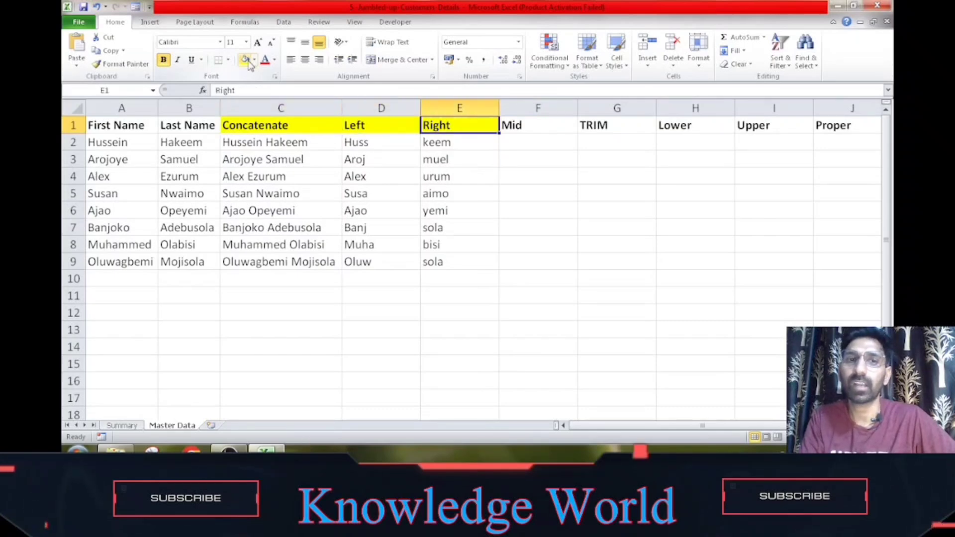
# - Enter =MID(C2,9,4) in cell F2 to extract four characters of the full name starting at the ninth
pyautogui.press('Right')
pyautogui.press('Down')
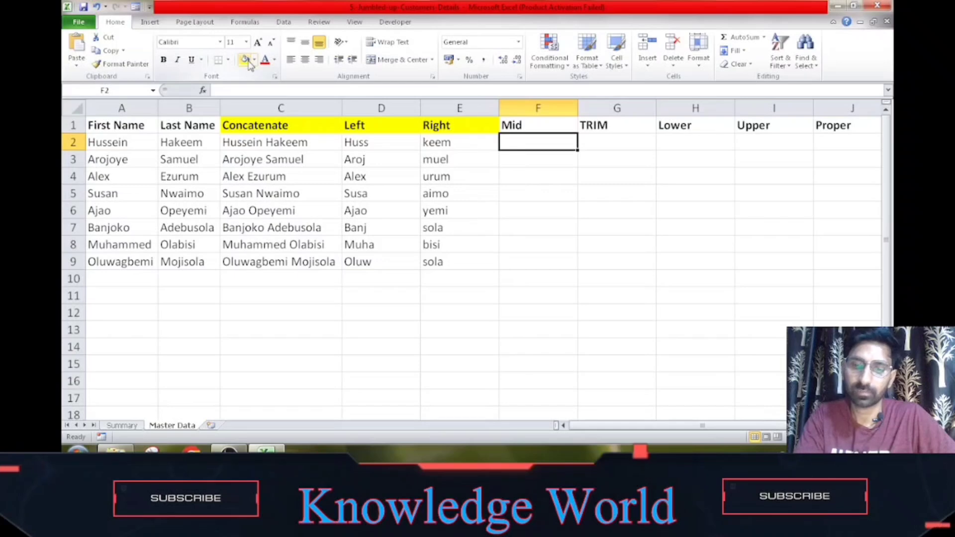
pyautogui.write('=mi')
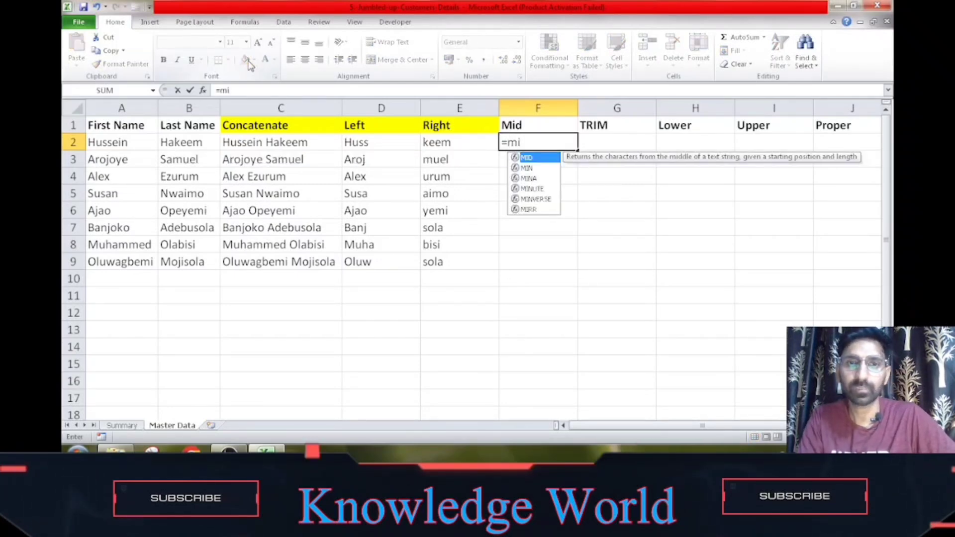
pyautogui.press('Tab')
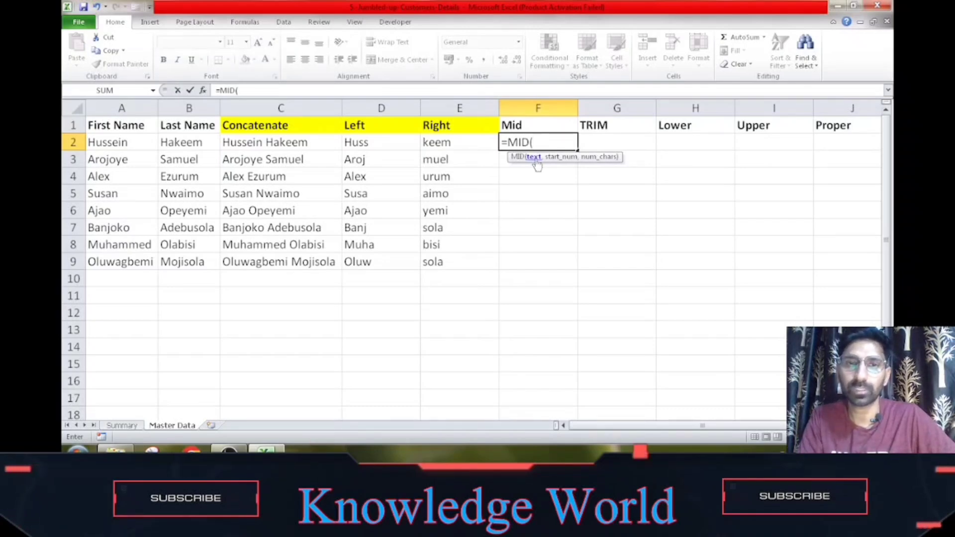
pyautogui.click(284, 141)
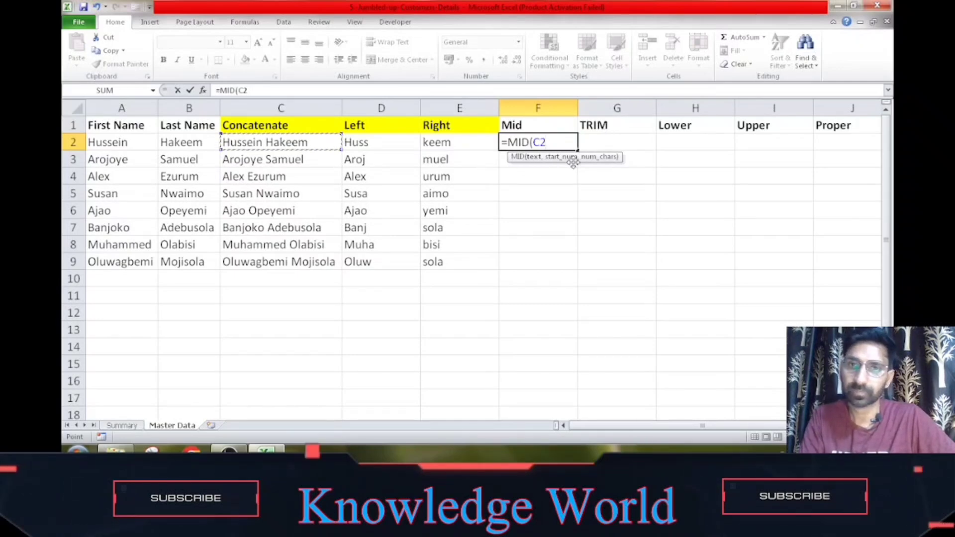
pyautogui.write(',9,')
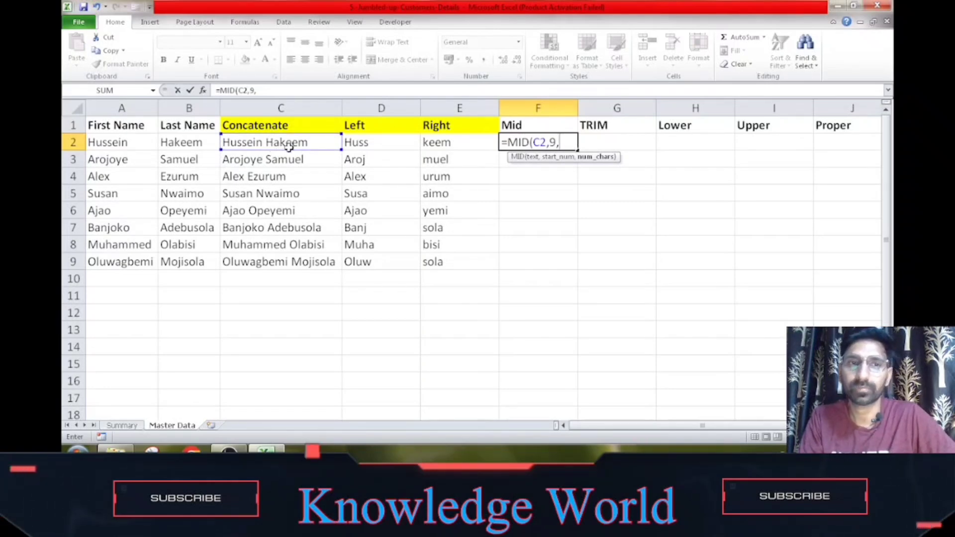
pyautogui.write('4')
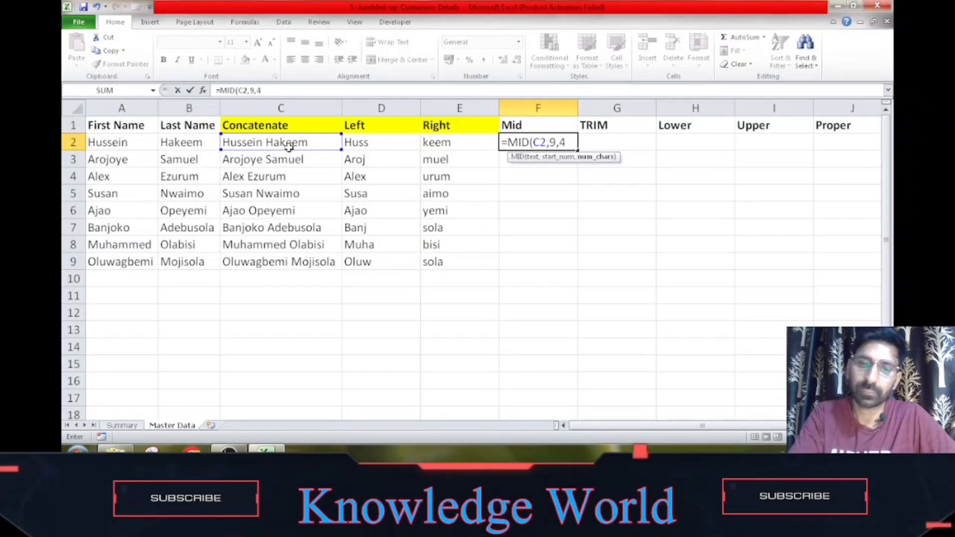
pyautogui.write(')')
pyautogui.press('Return')
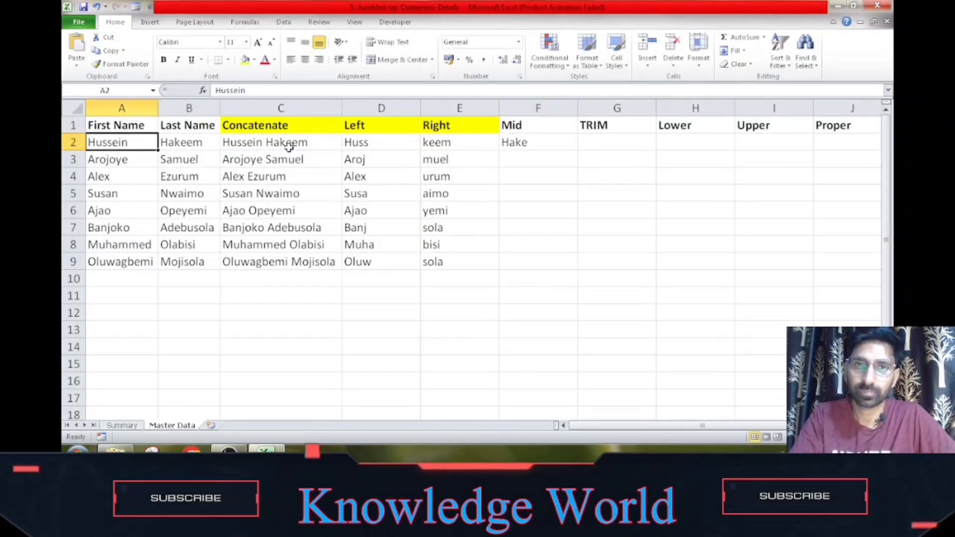
# - Fill the MID formula from F2 down to F9
pyautogui.click(547, 145)
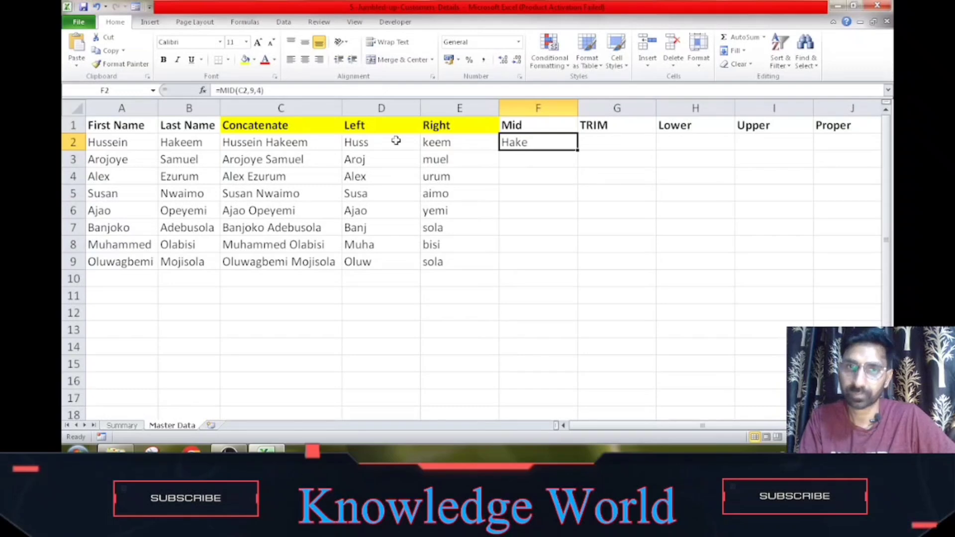
pyautogui.click(258, 142)
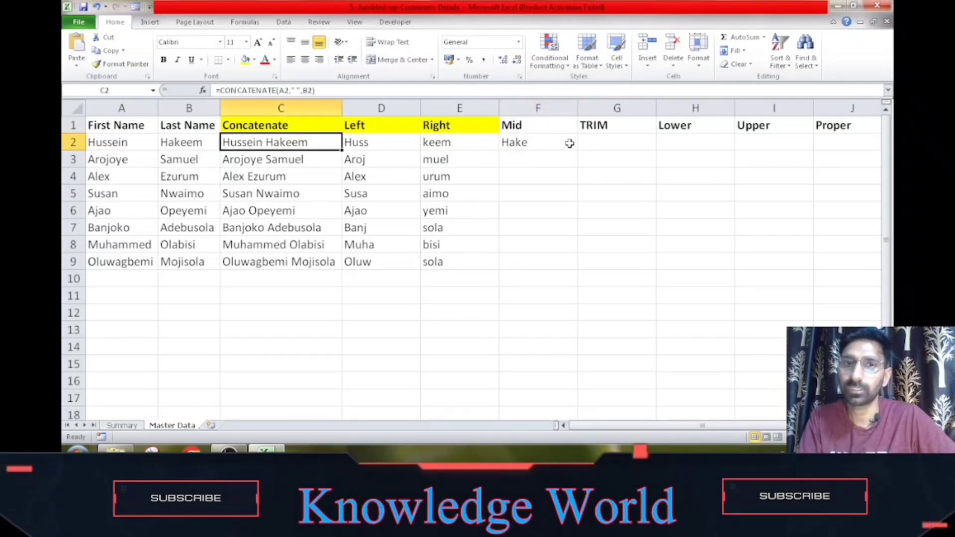
pyautogui.click(568, 143)
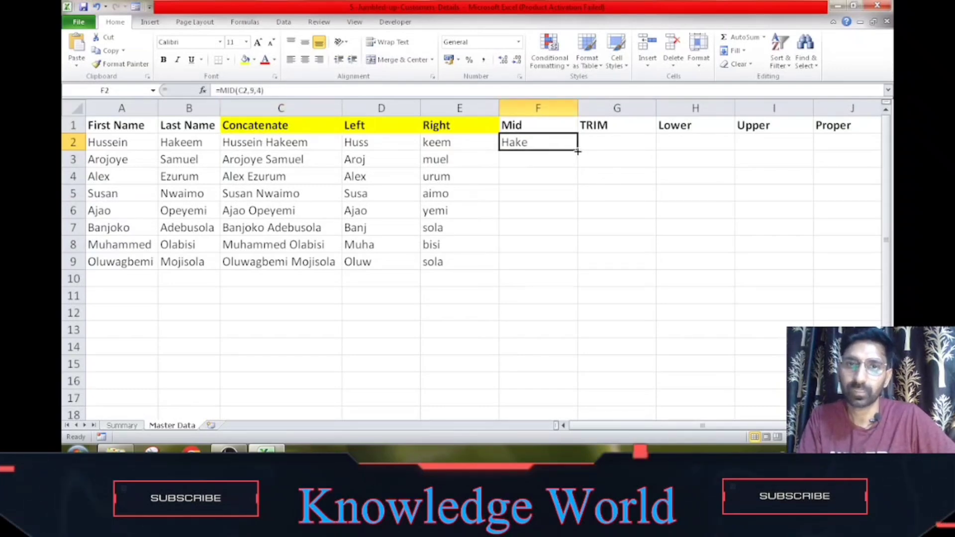
pyautogui.moveTo(576, 152); pyautogui.dragTo(573, 263)
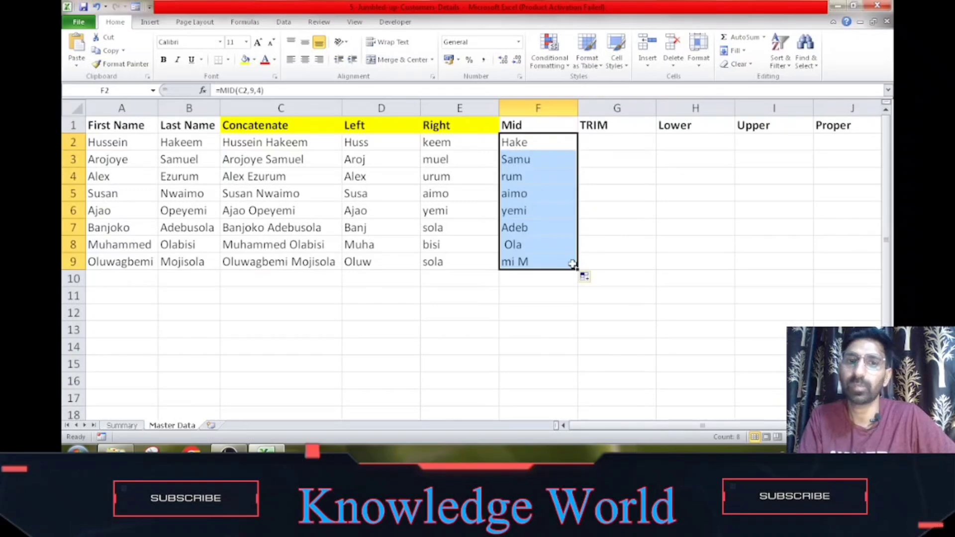
# - Examine the MID results in column F and compare row 8 with its full name in column C
pyautogui.click(544, 157)
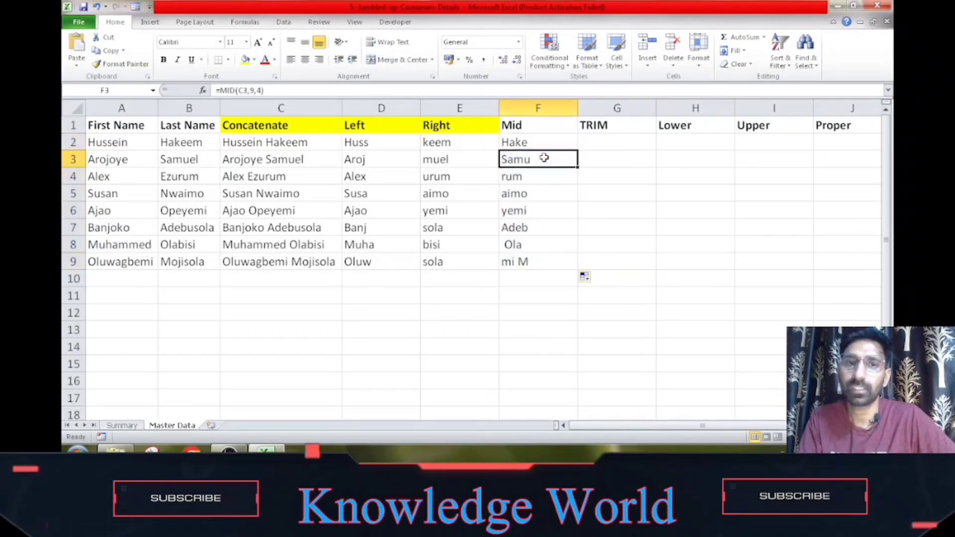
pyautogui.press('Down')
pyautogui.press('Down')
pyautogui.press('Down')
pyautogui.press('Down')
pyautogui.press('Down')
pyautogui.press('Down')
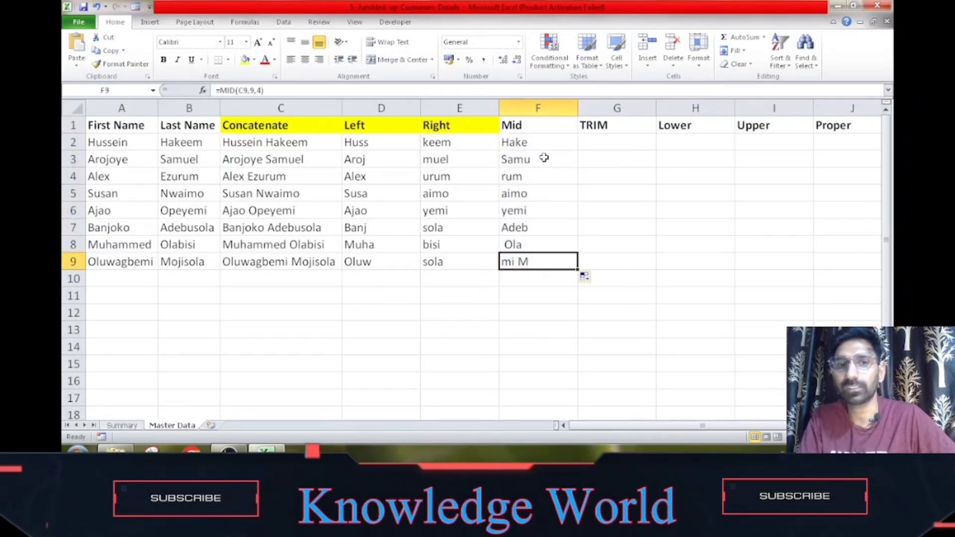
pyautogui.press('Up')
pyautogui.press('Left')
pyautogui.press('Left')
pyautogui.press('Left')
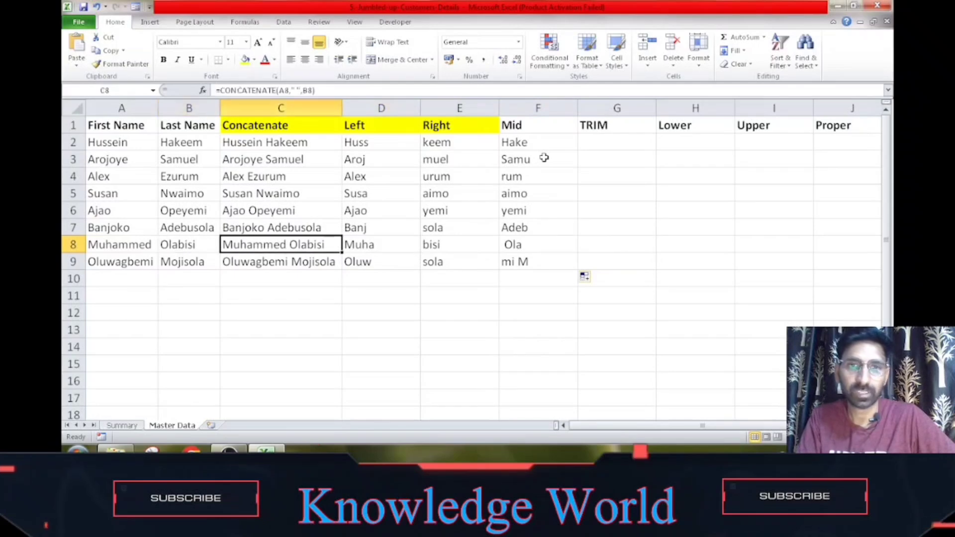
pyautogui.press('Right')
pyautogui.press('Right')
pyautogui.press('Right')
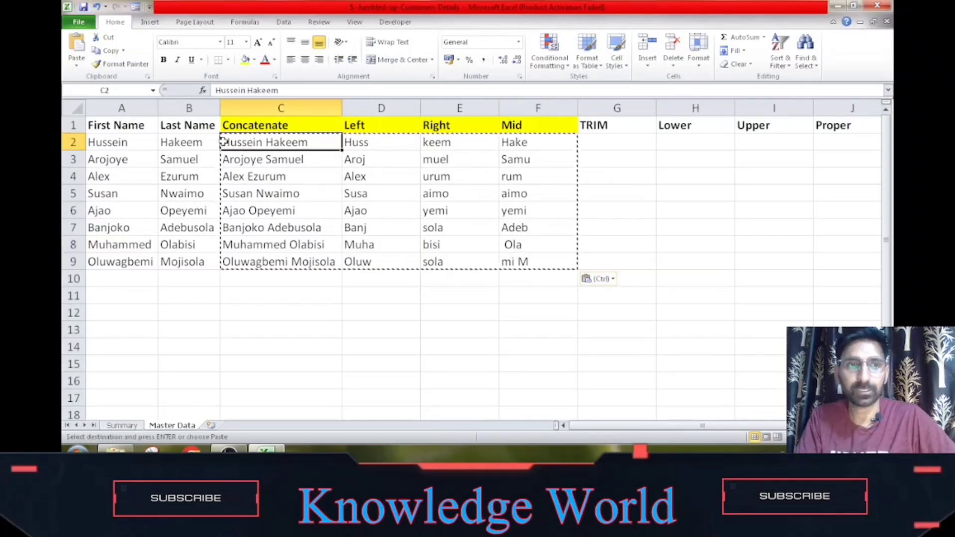
pyautogui.press('F2')
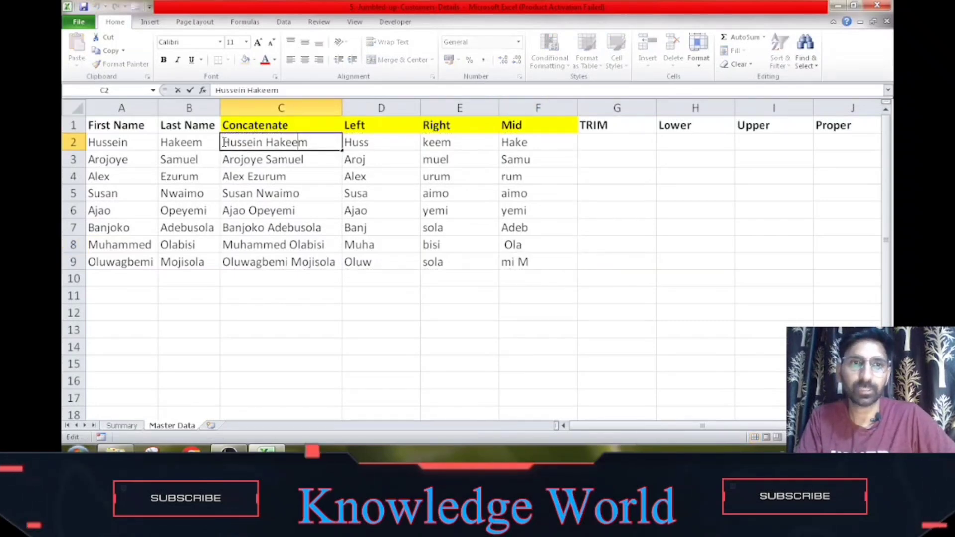
pyautogui.press('Left')
pyautogui.press('Left')
pyautogui.press('Left')
pyautogui.press('Left')
pyautogui.press('Left')
pyautogui.press('Left')
pyautogui.scroll(-6, 224, 143)
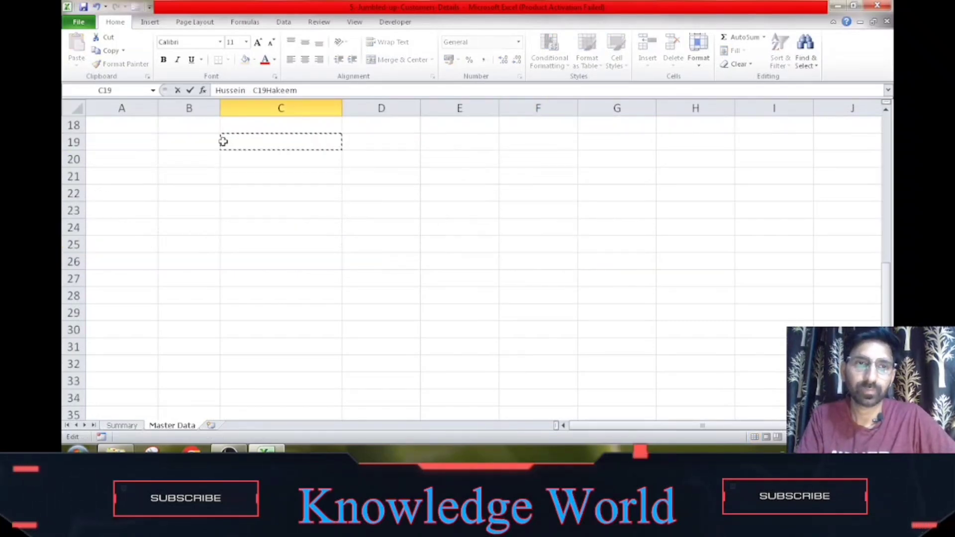
pyautogui.press('Escape')
pyautogui.scroll(1, 224, 142)
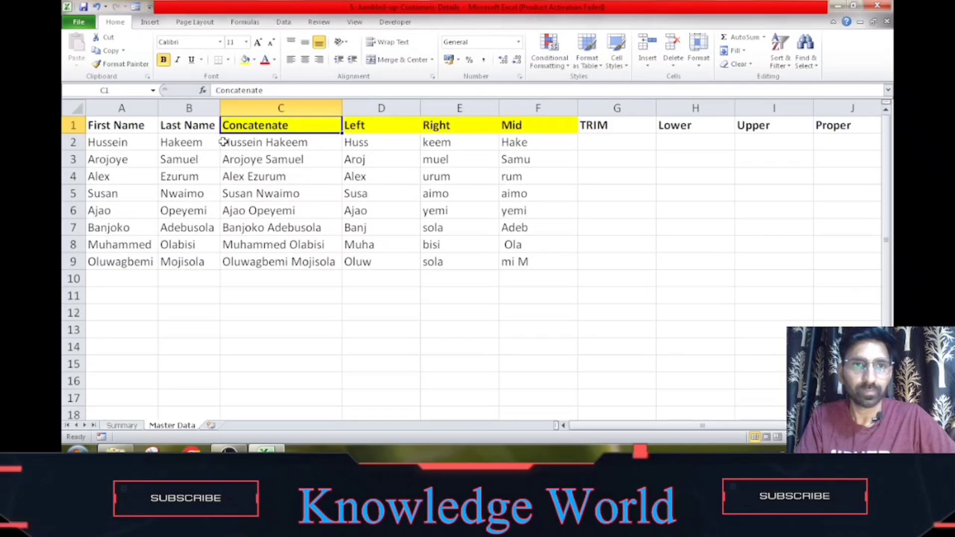
# - Insert extra spaces between the first and last name in cell C2
pyautogui.press('F2')
pyautogui.press('Left')
pyautogui.press('Left')
pyautogui.press('Left')
pyautogui.press('Left')
pyautogui.press('Left')
pyautogui.press('Left')
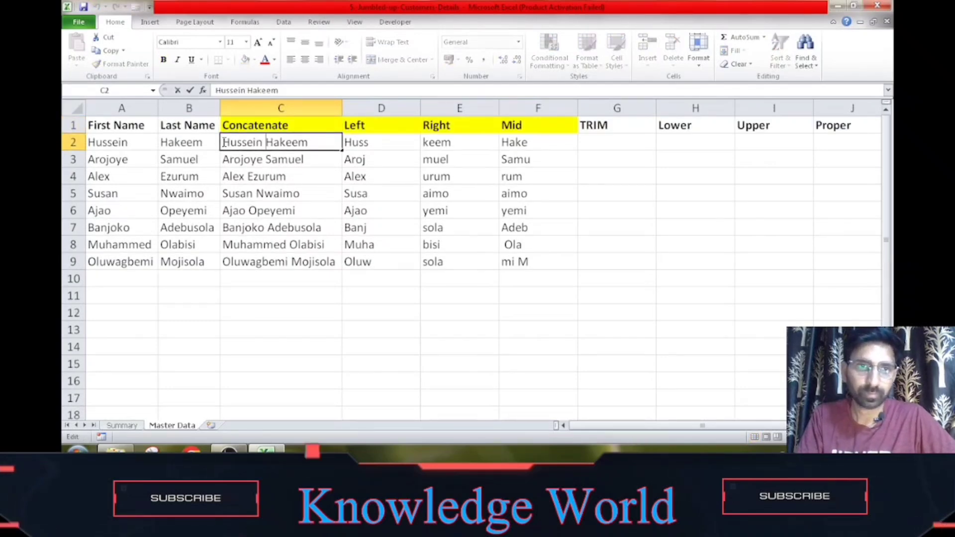
pyautogui.press('Return')
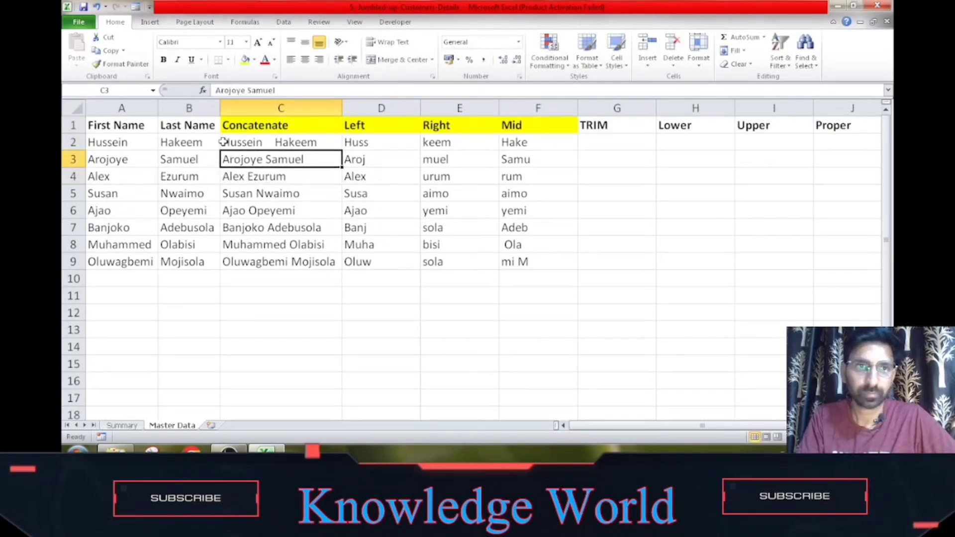
# - Add leading spaces before the full name in C3 and open the full name in C6 for editing
pyautogui.press('F2')
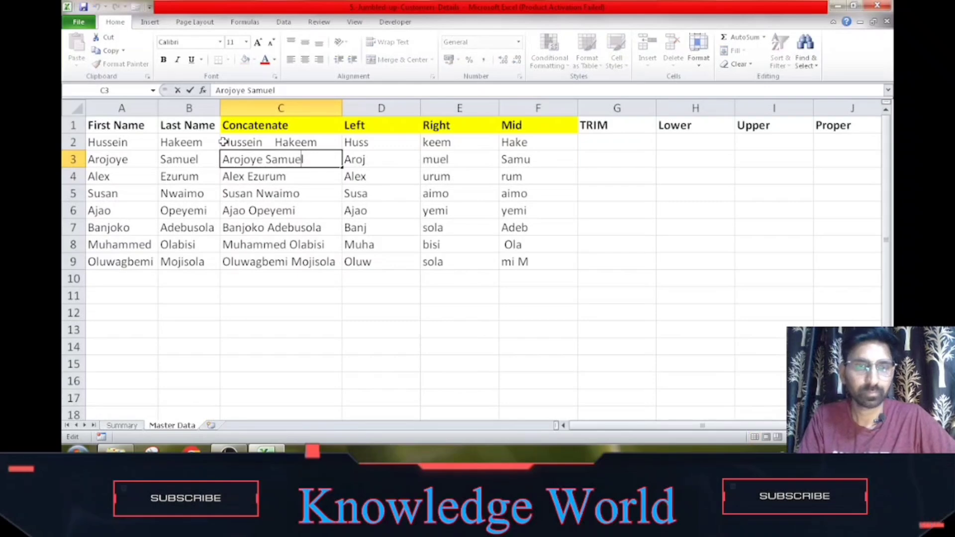
pyautogui.press('Home')
pyautogui.press('Return')
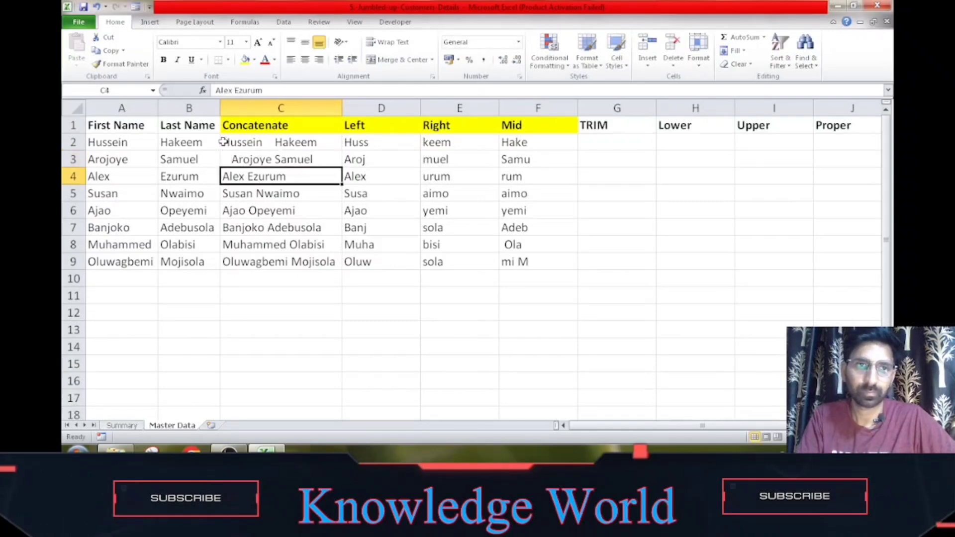
pyautogui.press('Down')
pyautogui.press('Down')
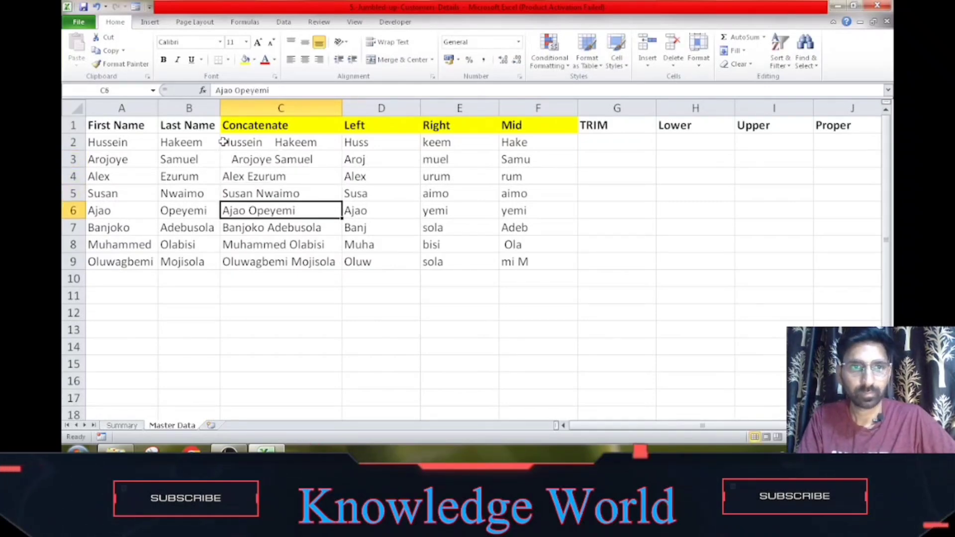
pyautogui.press('F2')
pyautogui.press('Return')
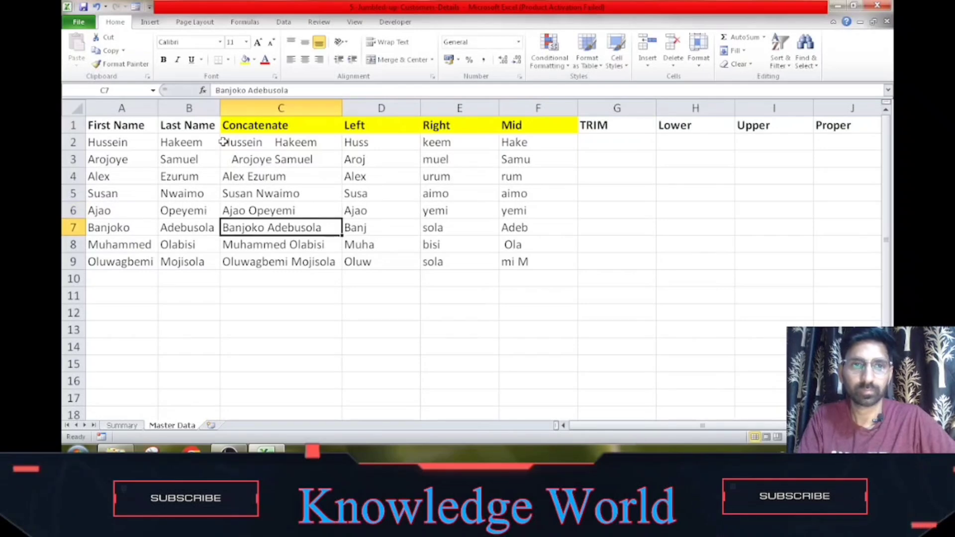
pyautogui.press('Right')
pyautogui.press('Right')
pyautogui.press('Right')
pyautogui.press('Up')
pyautogui.press('Right')
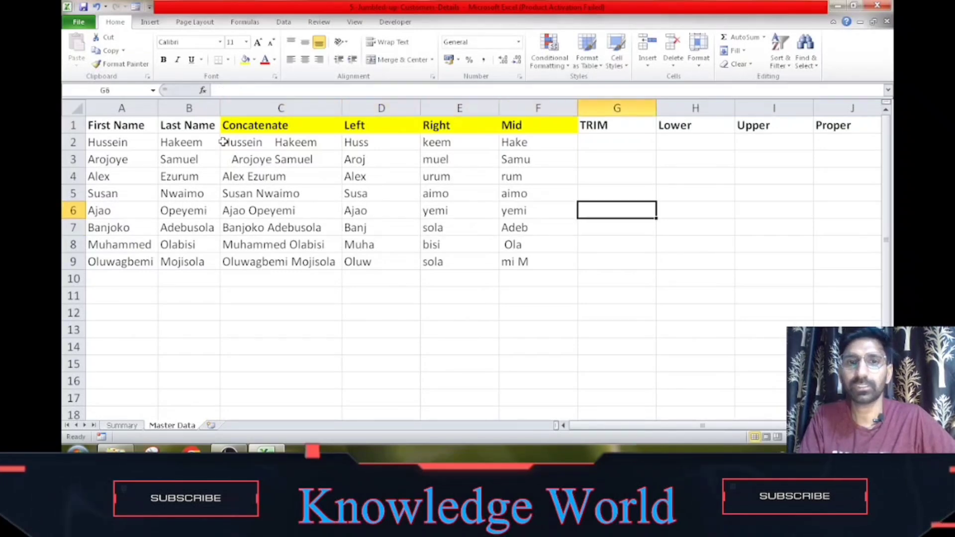
pyautogui.press('Left')
pyautogui.press('Left')
pyautogui.press('Left')
pyautogui.press('Left')
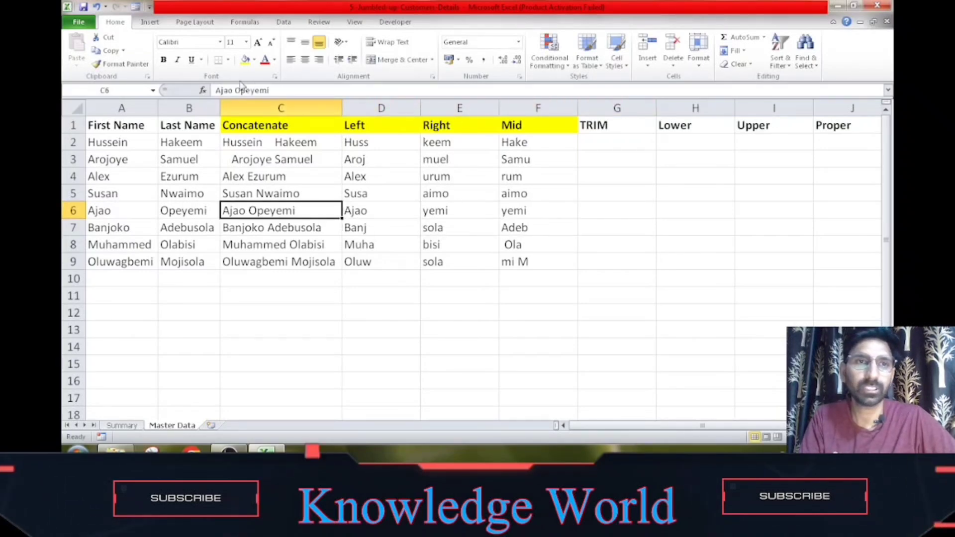
pyautogui.click(254, 59)
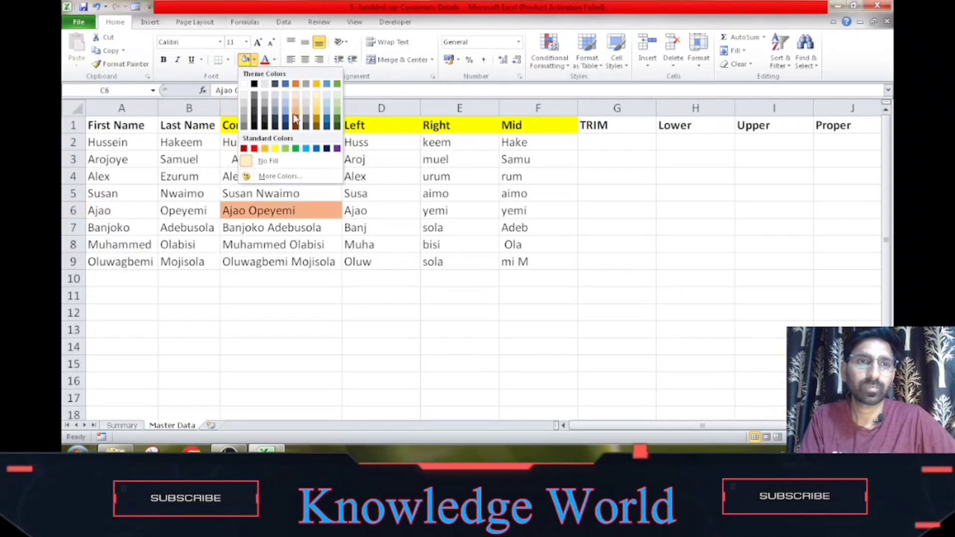
pyautogui.click(266, 161)
pyautogui.press('Right')
pyautogui.press('Right')
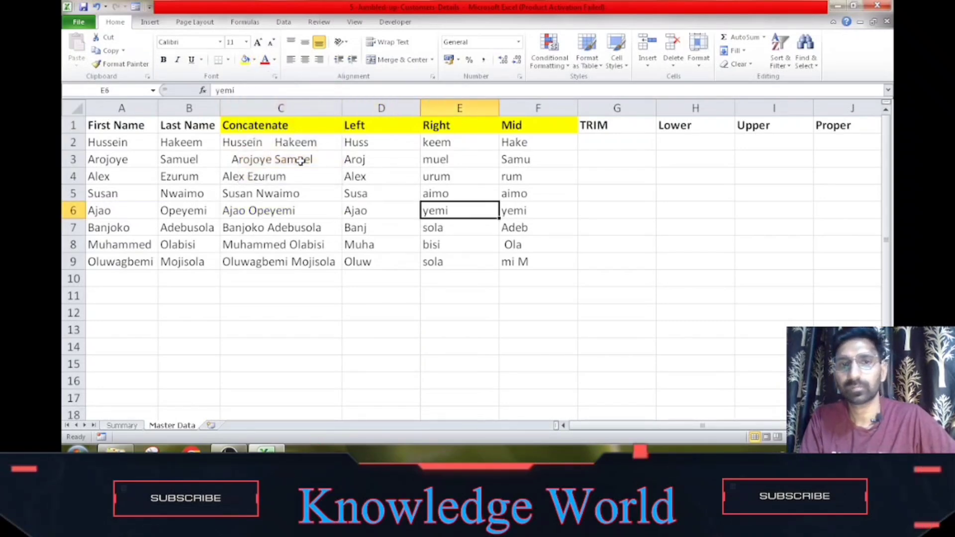
# - Enter =TRIM(C2) in cell G2 to remove the extra spaces from the full name
pyautogui.press('Right')
pyautogui.press('Right')
pyautogui.press('Left')
pyautogui.press('Up')
pyautogui.press('Up')
pyautogui.press('Up')
pyautogui.press('Up')
pyautogui.press('Right')
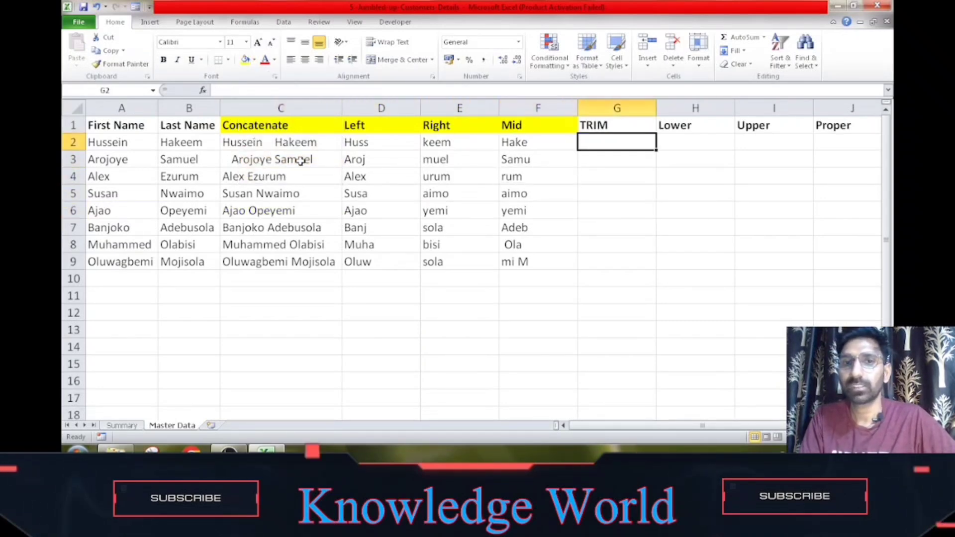
pyautogui.write('=tr')
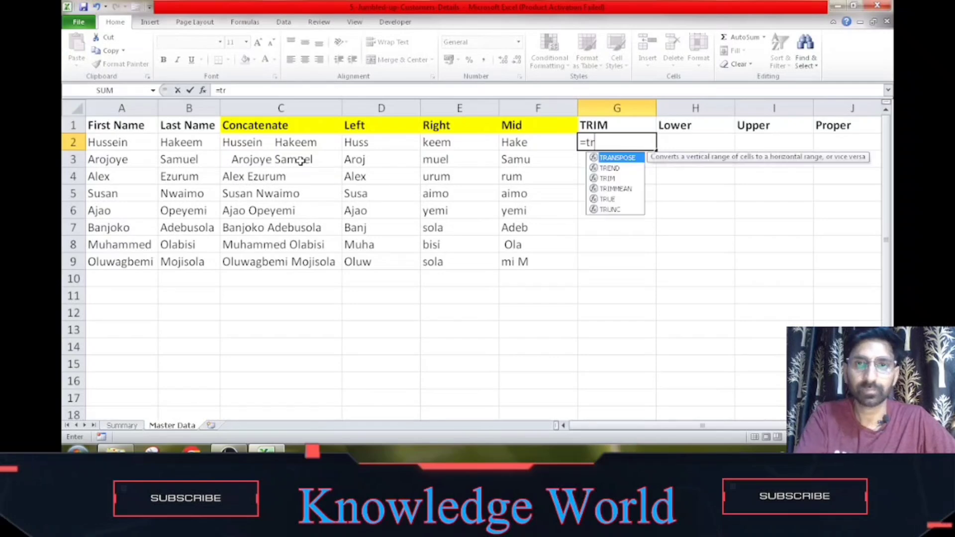
pyautogui.write('i')
pyautogui.press('Tab')
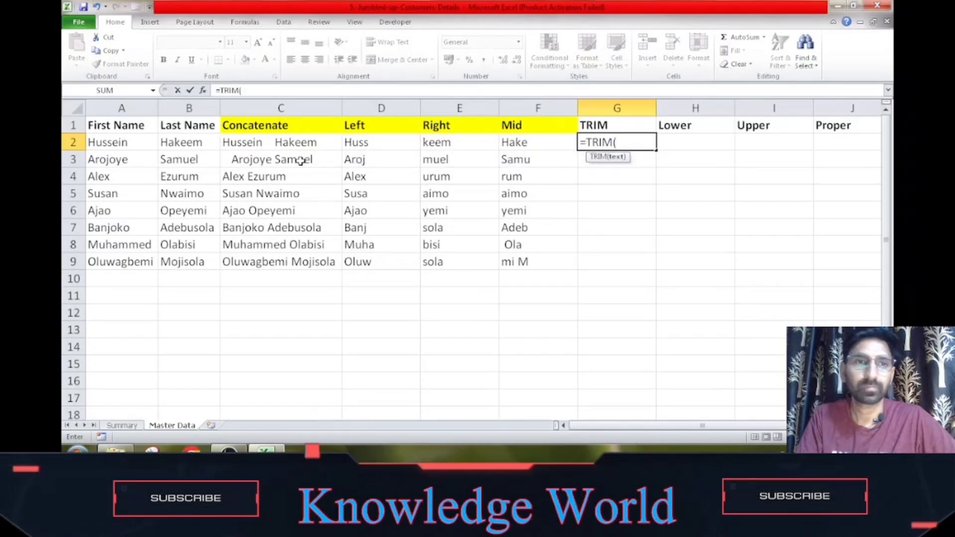
pyautogui.click(314, 142)
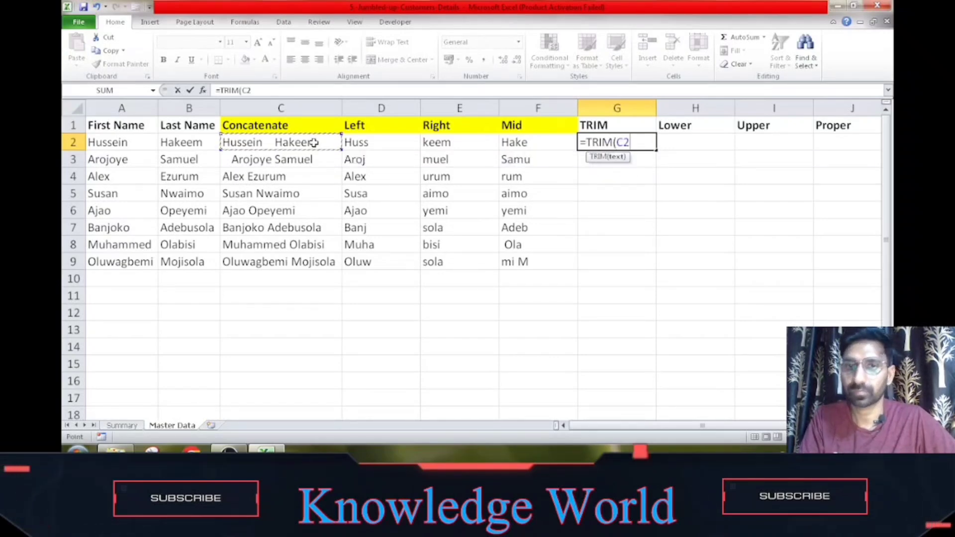
pyautogui.press('Return')
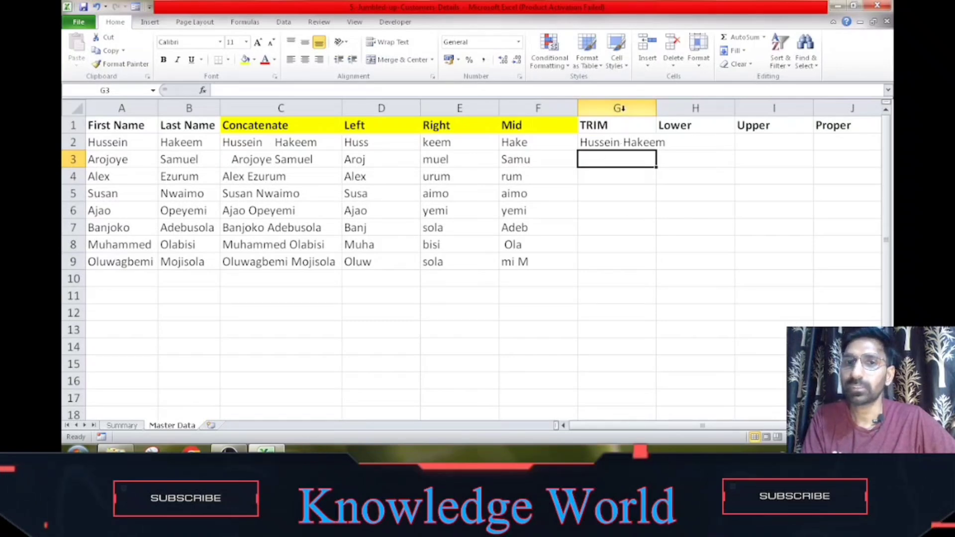
# - Fill the TRIM formula from G2 down to G9 and autofit the width of column G
pyautogui.click(618, 142)
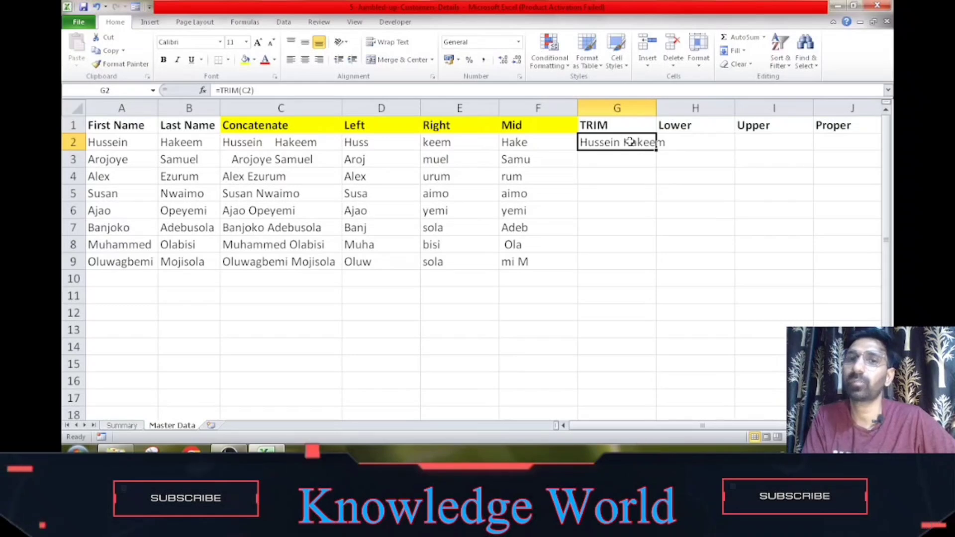
pyautogui.press('Return')
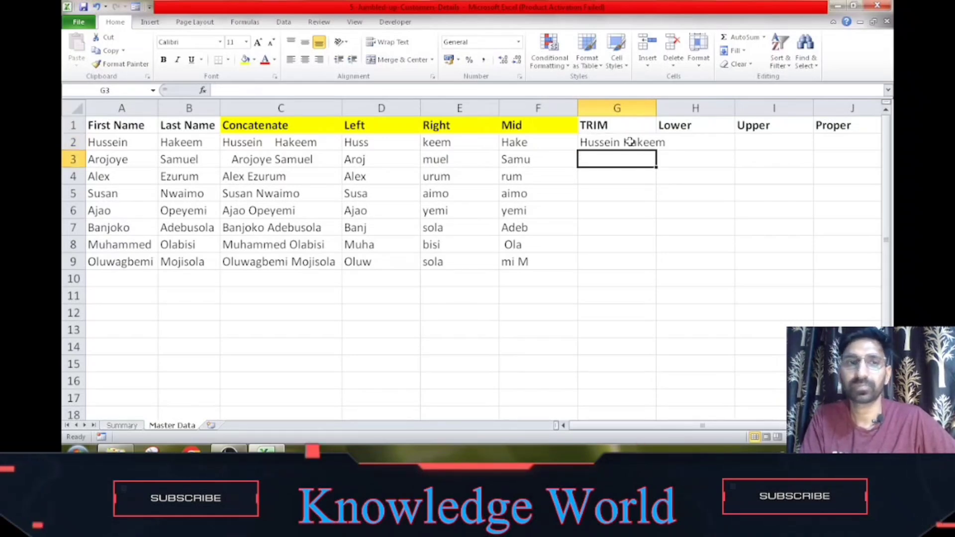
pyautogui.click(629, 142)
pyautogui.moveTo(655, 150); pyautogui.dragTo(646, 268)
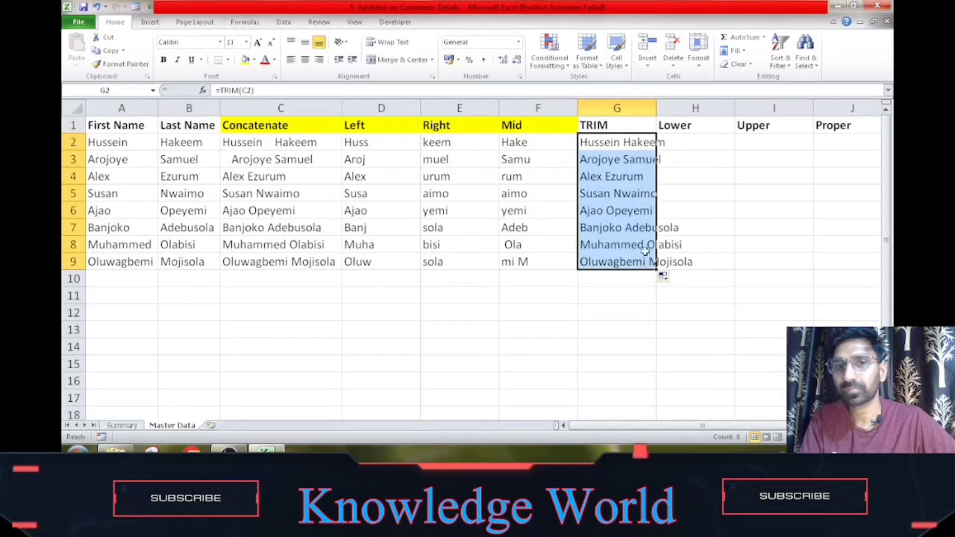
pyautogui.doubleClick(654, 106)
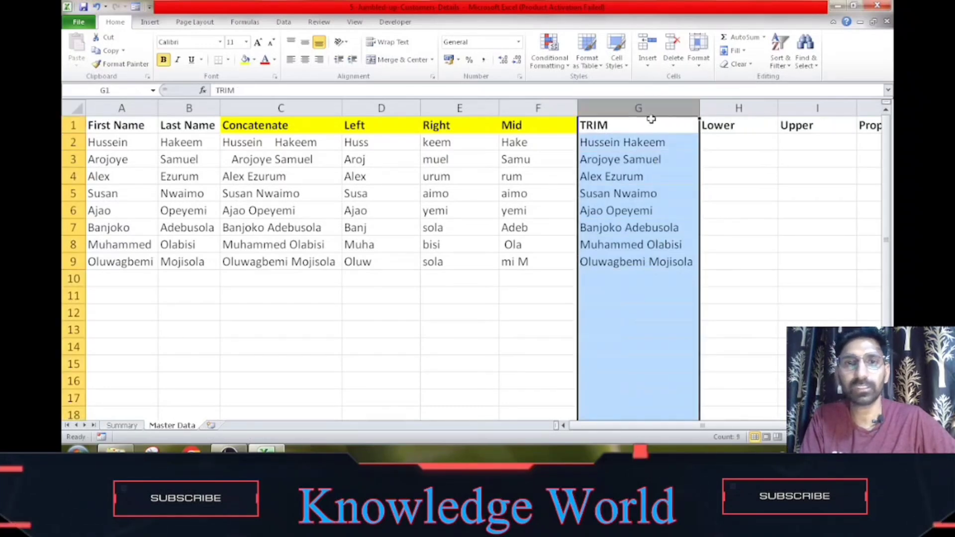
# - Compare the TRIM results in column G with the full names in C3 and C6
pyautogui.click(634, 142)
pyautogui.click(625, 158)
pyautogui.click(262, 159)
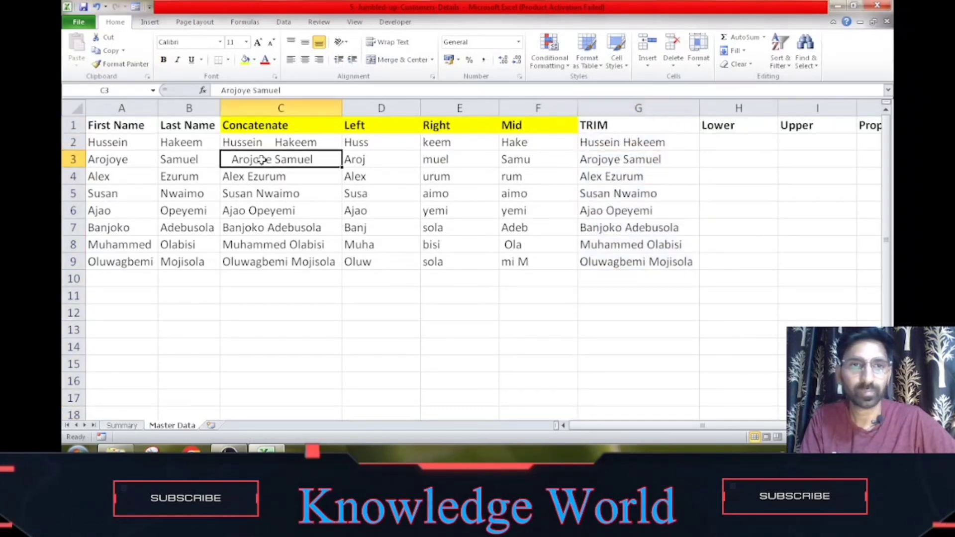
pyautogui.click(284, 210)
pyautogui.click(587, 210)
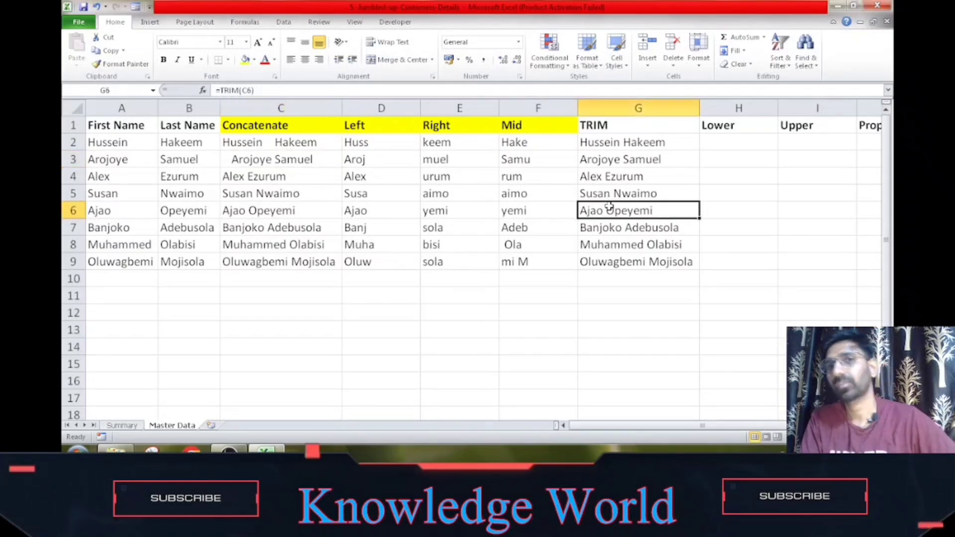
# - Fill the TRIM header cell G1 with yellow
pyautogui.click(639, 130)
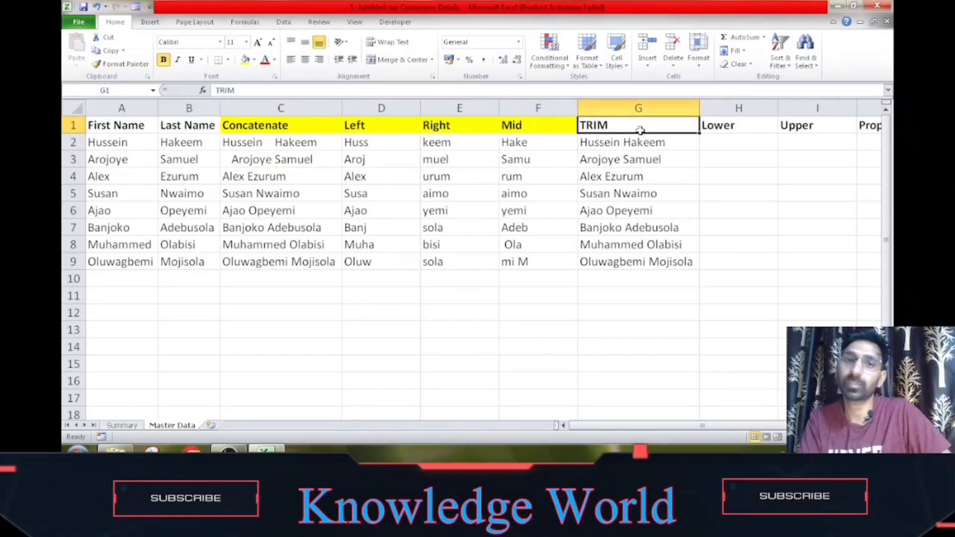
pyautogui.press('Down')
pyautogui.press('Up')
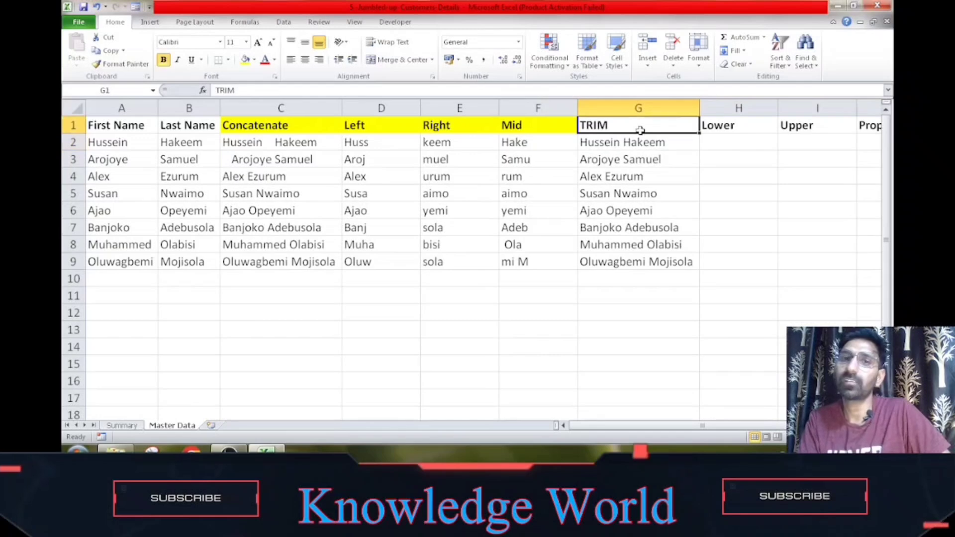
pyautogui.press('Right')
pyautogui.click(640, 129)
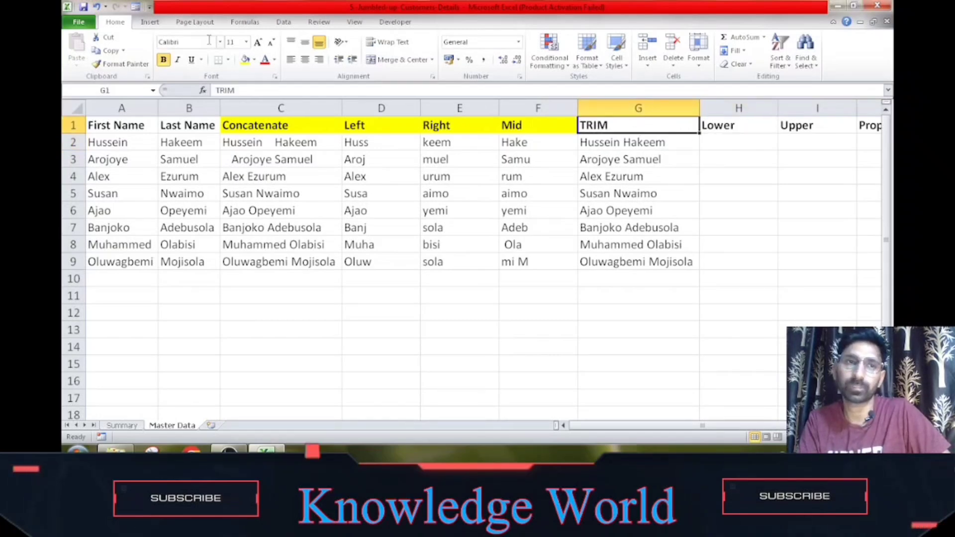
pyautogui.click(246, 61)
pyautogui.press('Right')
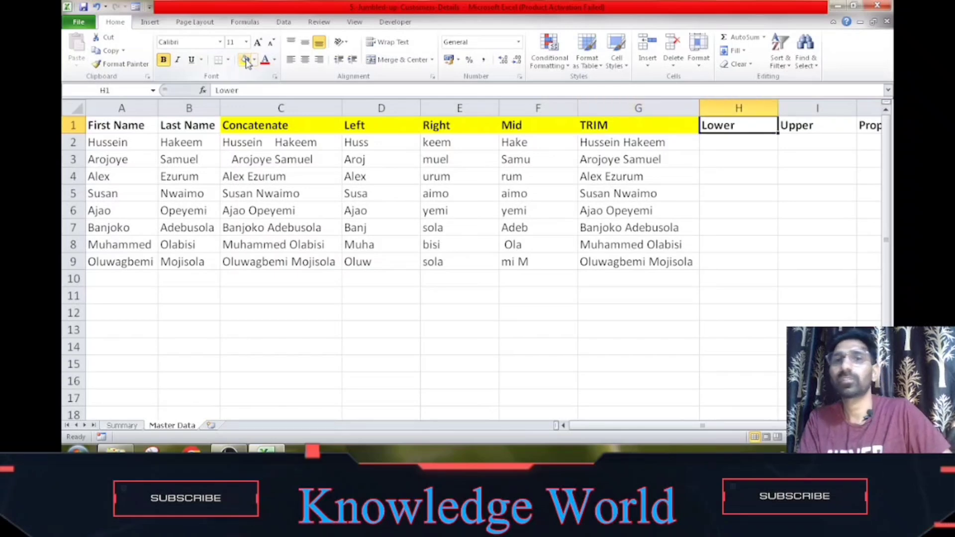
# - Change the full name in C2 to all lowercase and the one in C3 to mixed upper and lower case
pyautogui.press('Right')
pyautogui.press('Right')
pyautogui.press('Left')
pyautogui.press('Left')
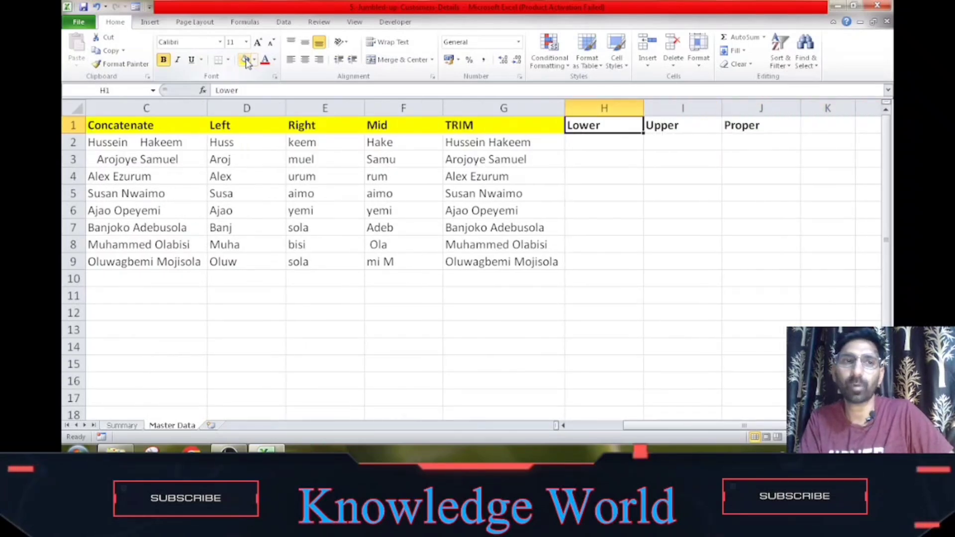
pyautogui.press('Left')
pyautogui.press('Left')
pyautogui.press('Left')
pyautogui.press('Left')
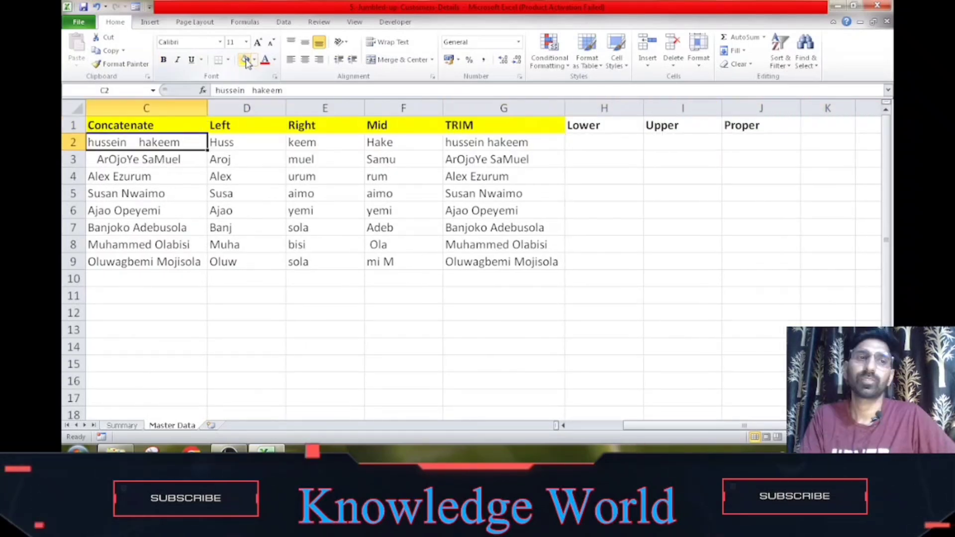
# - Compare the TRIM formula and result in G2 with the full name in C2
pyautogui.press('Right')
pyautogui.press('Right')
pyautogui.press('Right')
pyautogui.press('Right')
pyautogui.press('Right')
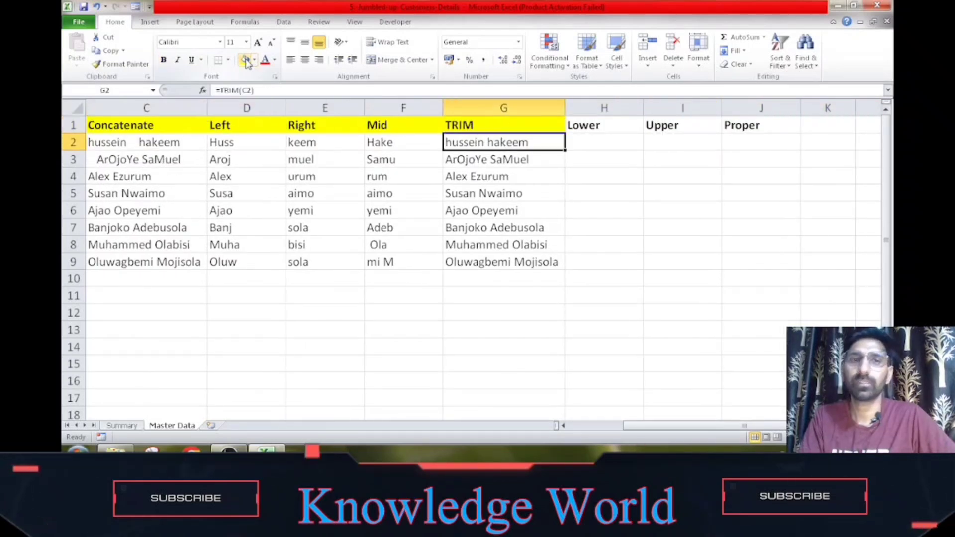
pyautogui.press('Left')
pyautogui.press('Left')
pyautogui.press('Left')
pyautogui.press('Left')
pyautogui.press('Left')
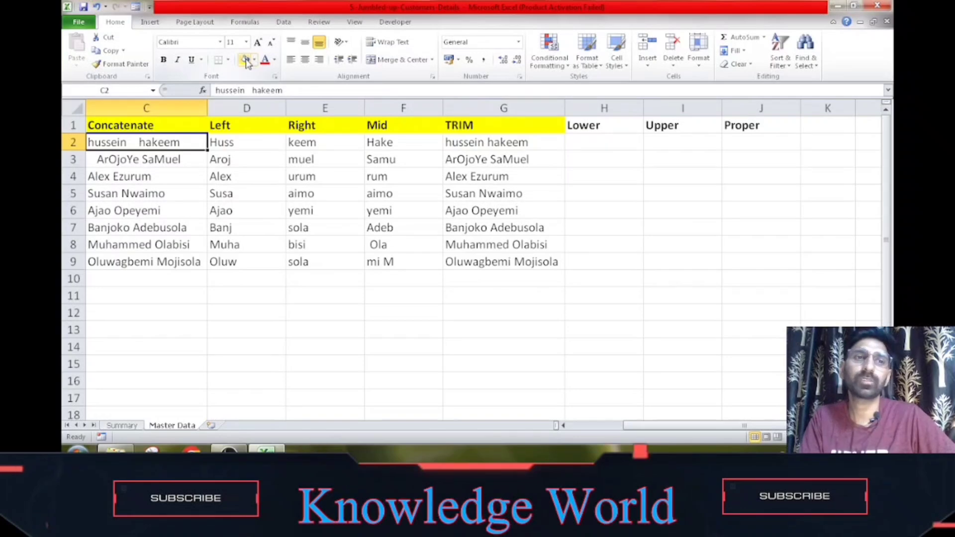
# - Remove the extra spaces in C2, leaving a single space between the first and last name
pyautogui.press('F2')
pyautogui.press('Left')
pyautogui.press('Left')
pyautogui.press('Left')
pyautogui.press('Left')
pyautogui.press('Left')
pyautogui.press('Left')
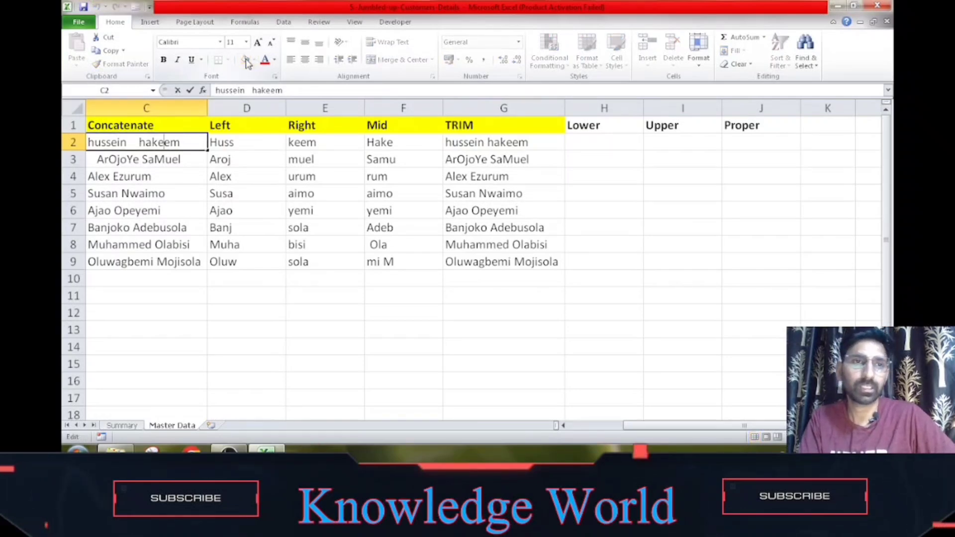
pyautogui.press('BackSpace')
pyautogui.press('BackSpace')
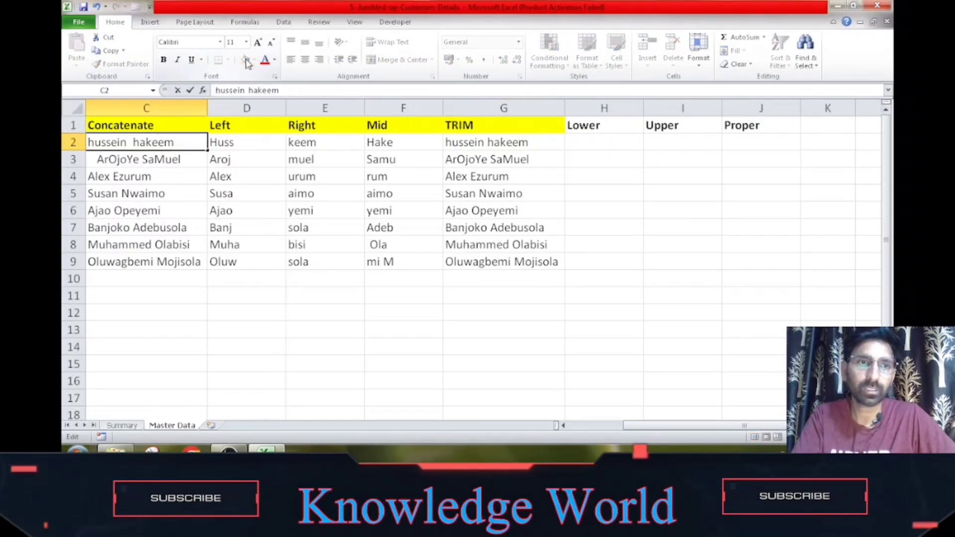
pyautogui.press('BackSpace')
pyautogui.press('Return')
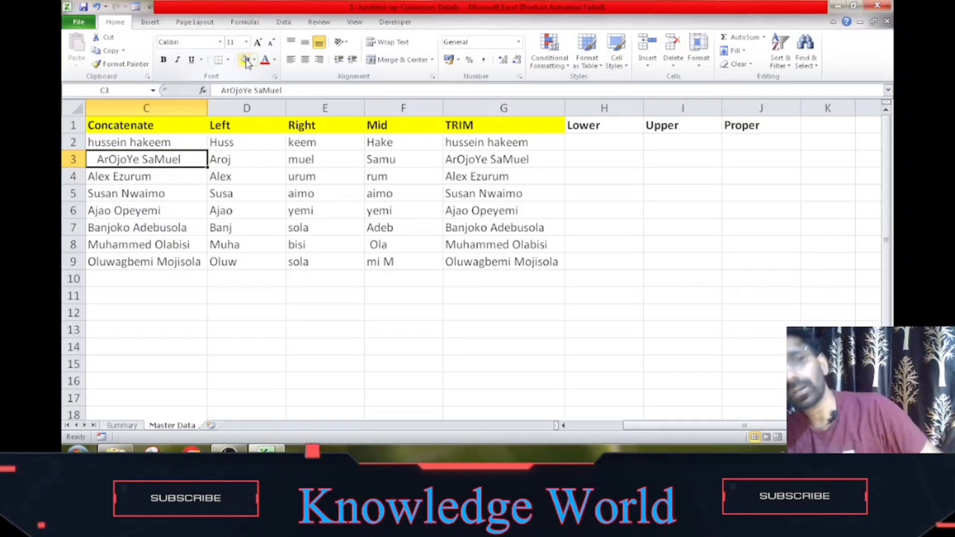
# - Change the full name in C4 to all uppercase letters
pyautogui.click(102, 176)
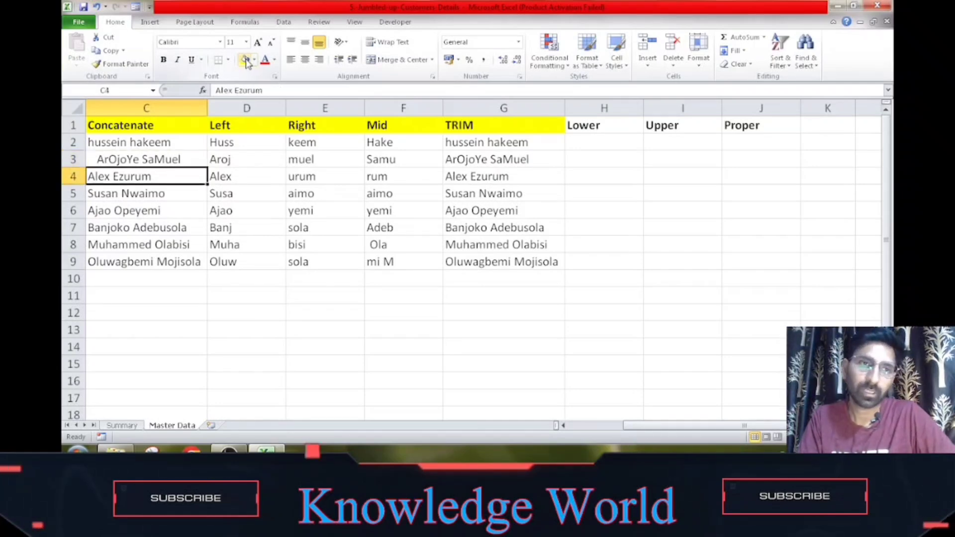
pyautogui.press('F2')
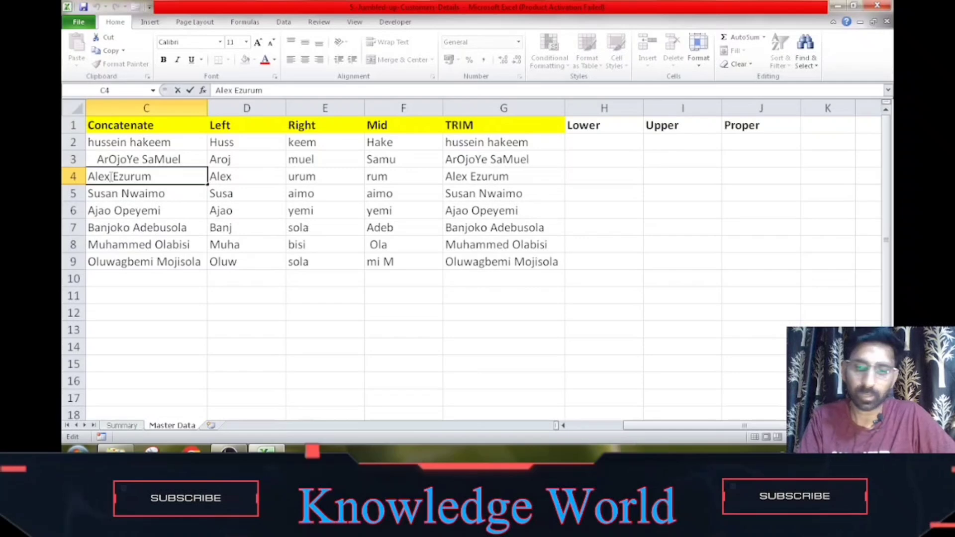
pyautogui.hotkey('shift', 'Left')
pyautogui.hotkey('shift', 'Left')
pyautogui.hotkey('shift', 'Left')
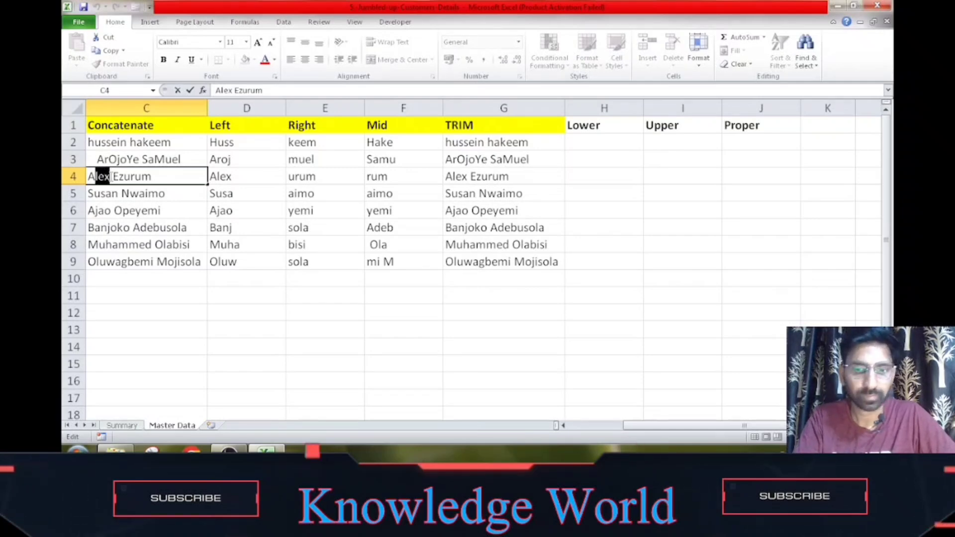
pyautogui.write('LEX E')
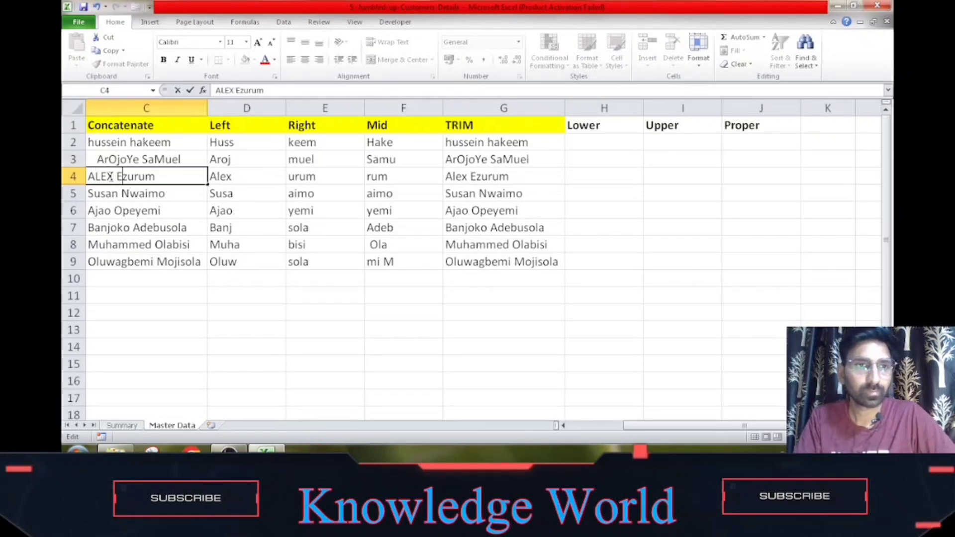
pyautogui.write('ZU')
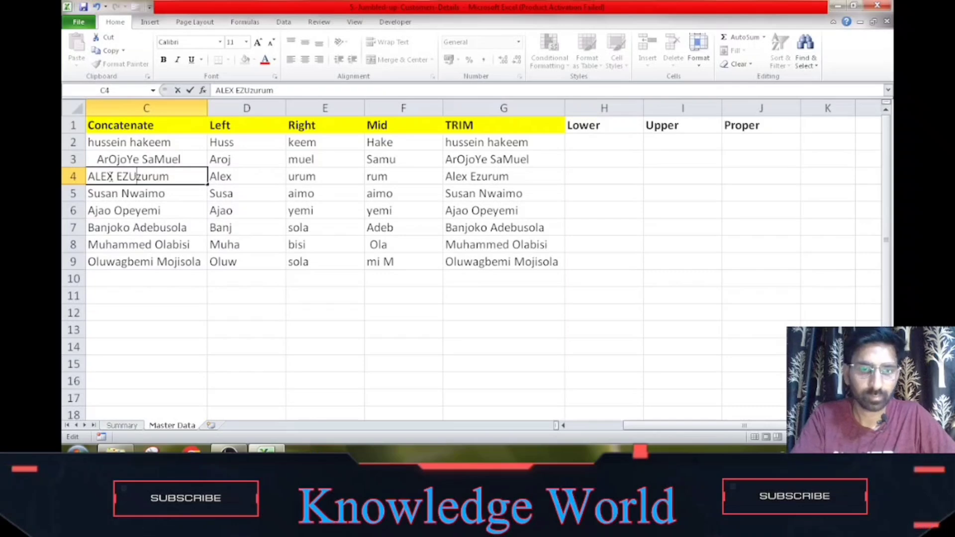
pyautogui.write('RUM')
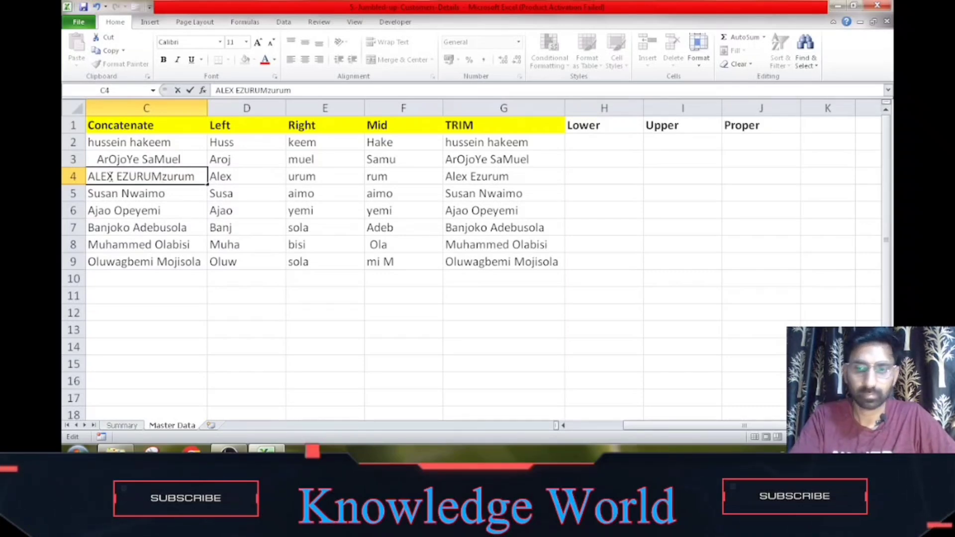
pyautogui.press('Delete')
pyautogui.press('Delete')
pyautogui.press('Delete')
pyautogui.press('Delete')
pyautogui.press('Delete')
pyautogui.press('Return')
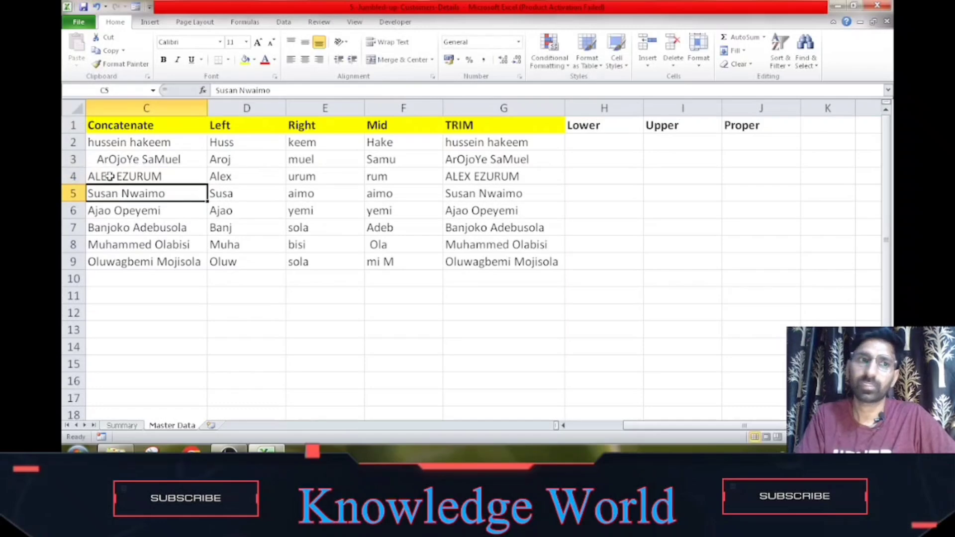
# - Review the letter case of the full names in the first rows of the Concatenate column
pyautogui.press('Up')
pyautogui.press('Up')
pyautogui.press('Up')
pyautogui.press('Up')
pyautogui.press('Down')
pyautogui.press('Down')
pyautogui.press('Down')
pyautogui.press('Down')
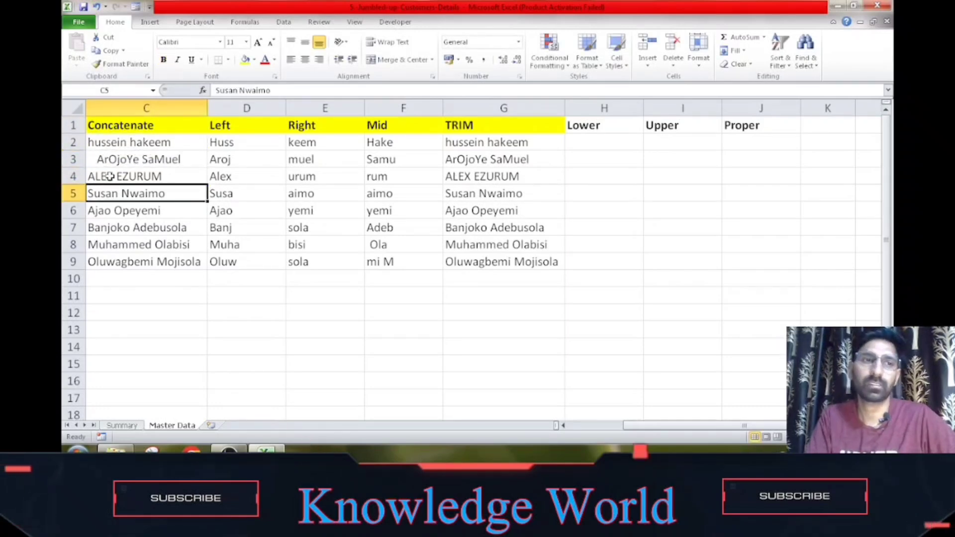
pyautogui.press('Up')
pyautogui.press('Up')
pyautogui.press('Up')
pyautogui.press('Up')
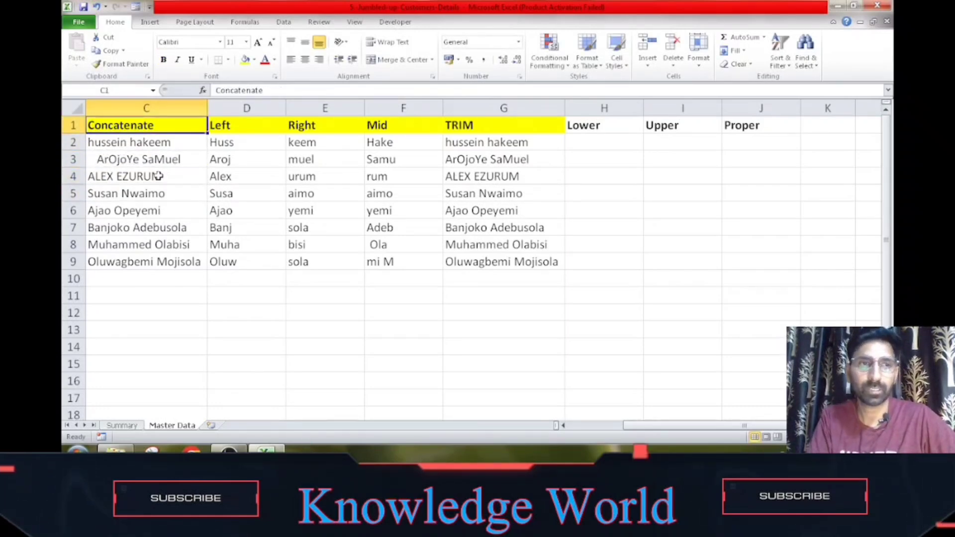
# - Remove the leading spaces before the mixed-case full name in C3
pyautogui.press('Down')
pyautogui.press('Tab')
pyautogui.press('Return')
pyautogui.press('F2')
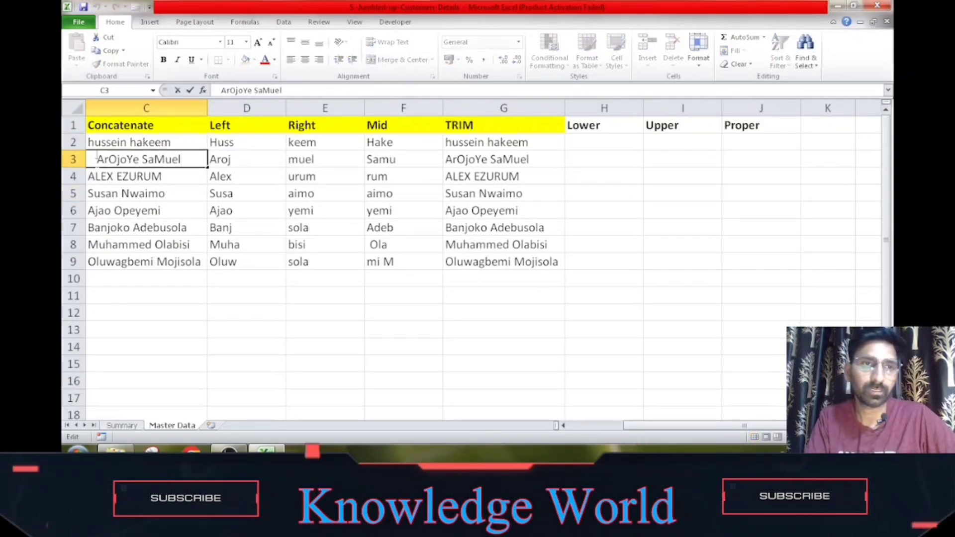
pyautogui.doubleClick(114, 159)
pyautogui.click(94, 159)
pyautogui.press('BackSpace')
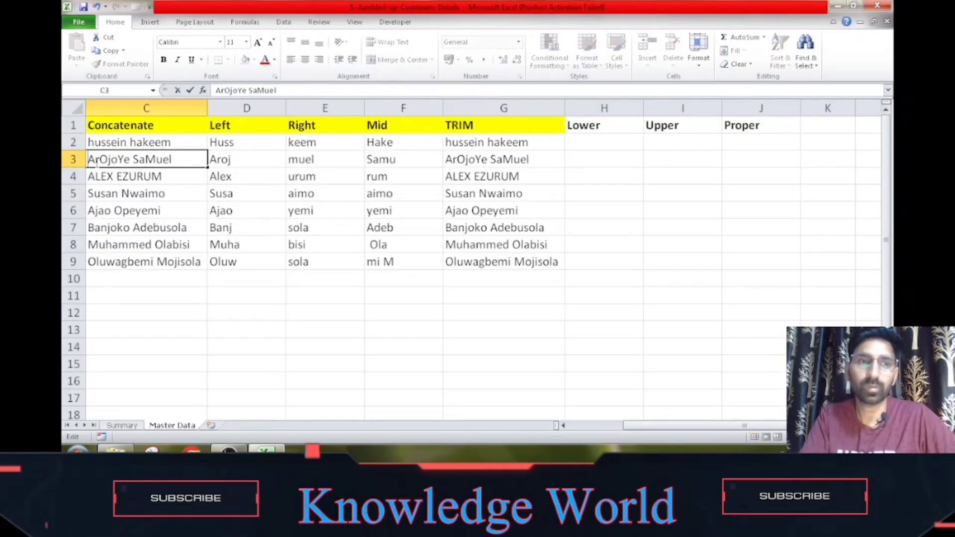
pyautogui.press('Return')
# - Compare the mixed-case full name in C3 with the empty cells under the Lower header
pyautogui.press('Up')
pyautogui.press('Up')
pyautogui.press('Right')
pyautogui.press('Right')
pyautogui.press('Right')
pyautogui.press('Right')
pyautogui.press('Right')
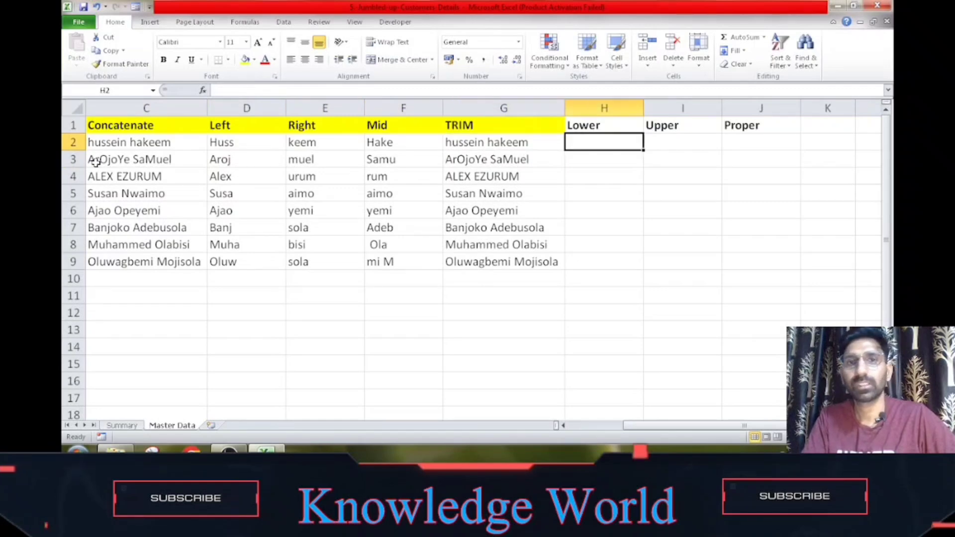
pyautogui.press('Down')
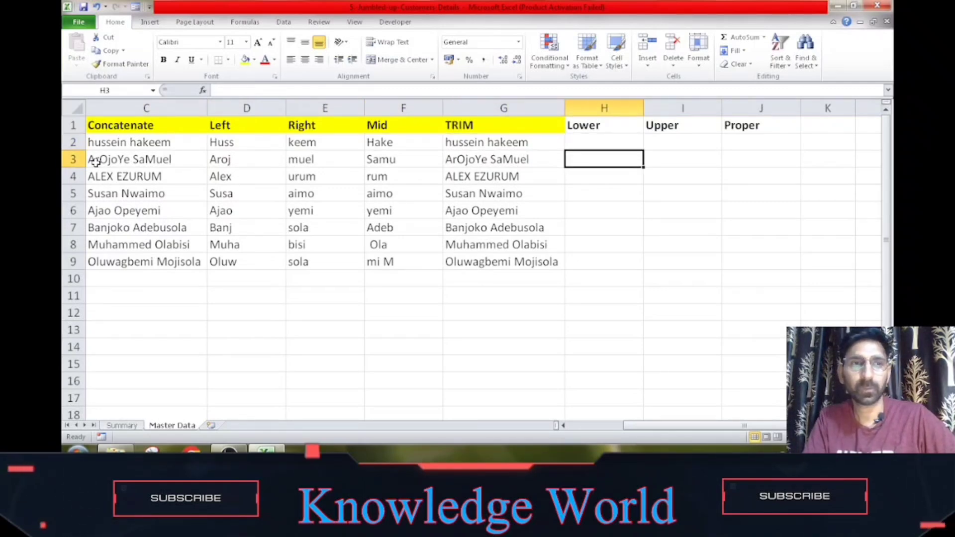
pyautogui.press('Down')
pyautogui.press('Up')
pyautogui.press('Left')
pyautogui.press('Left')
pyautogui.press('Left')
pyautogui.press('Left')
pyautogui.press('Left')
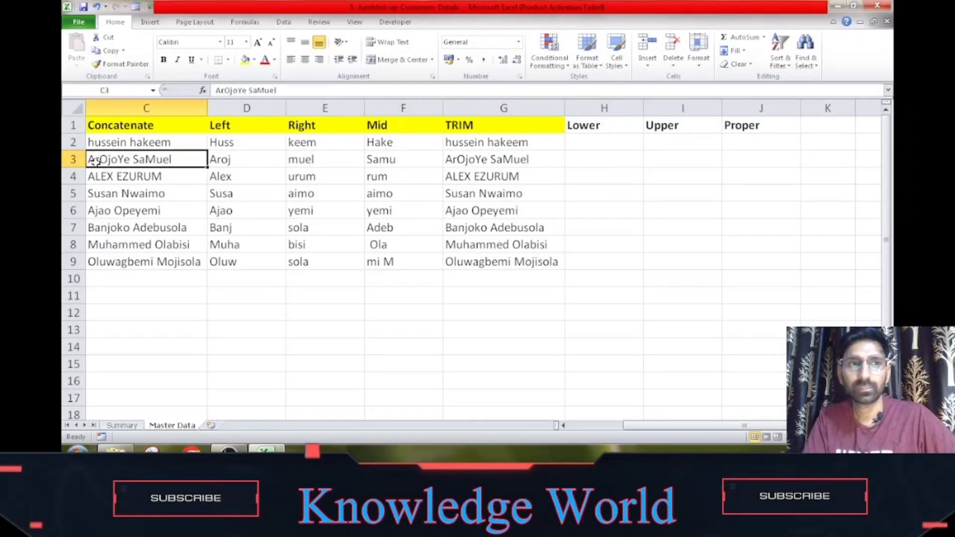
# - Enter a LOWER formula in H3 that converts the full name in C3 to lowercase
pyautogui.press('Right')
pyautogui.press('Right')
pyautogui.press('Right')
pyautogui.press('Right')
pyautogui.press('Right')
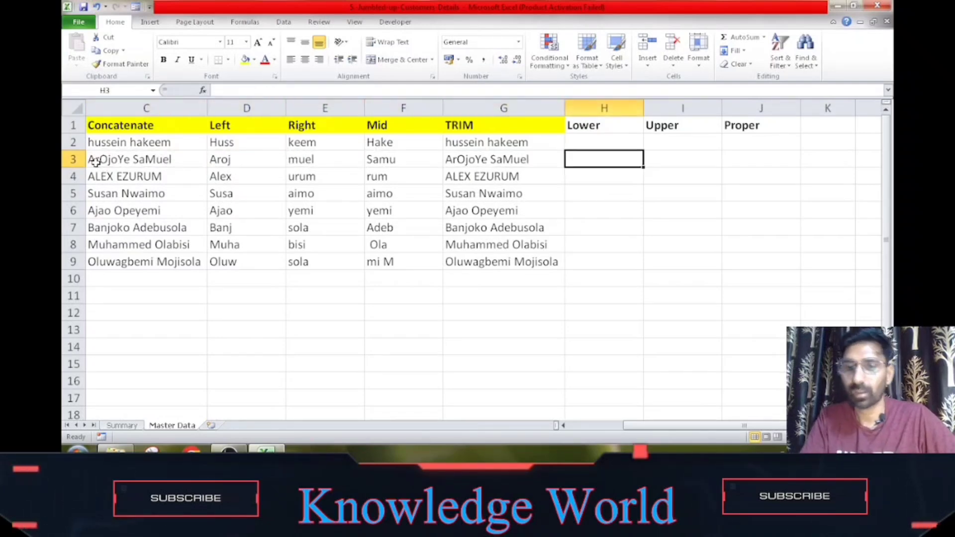
pyautogui.write('=')
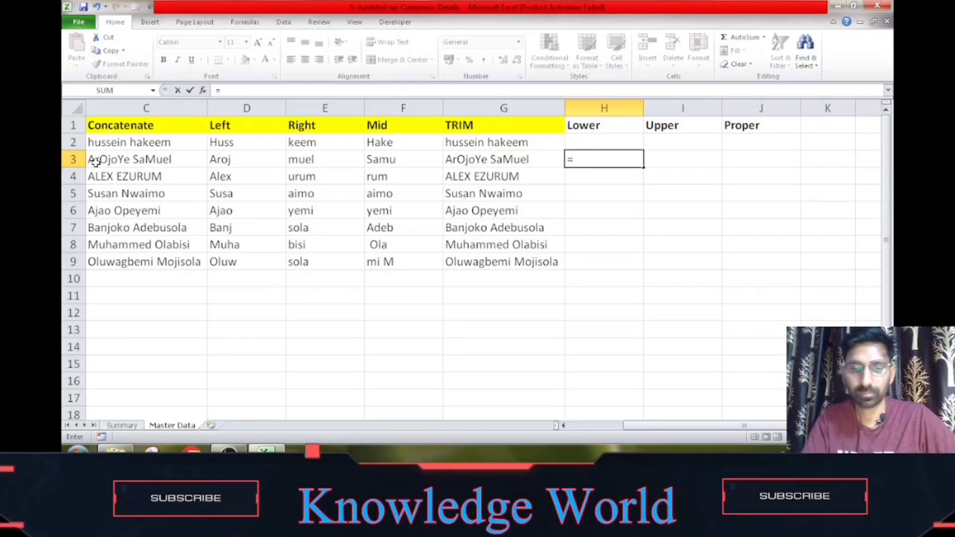
pyautogui.write('lo')
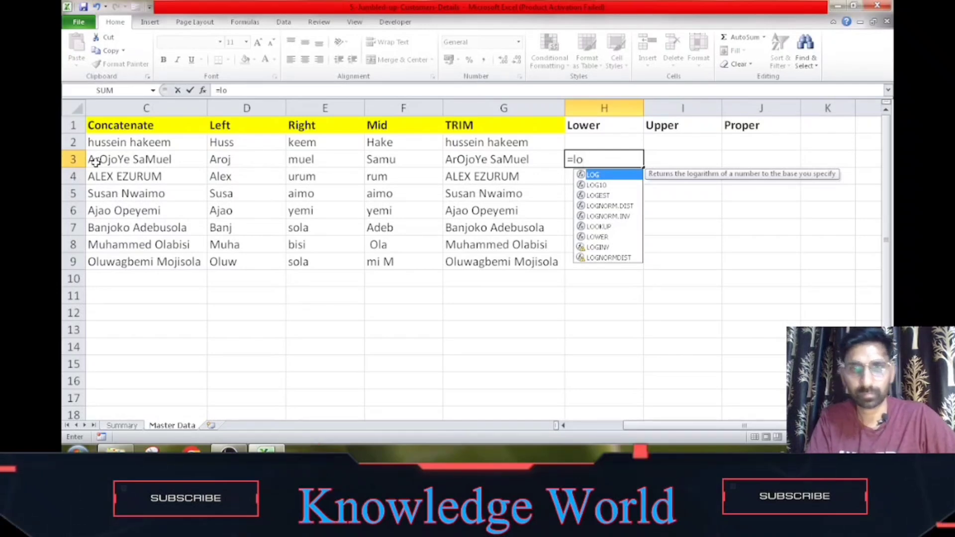
pyautogui.write('w')
pyautogui.press('Tab')
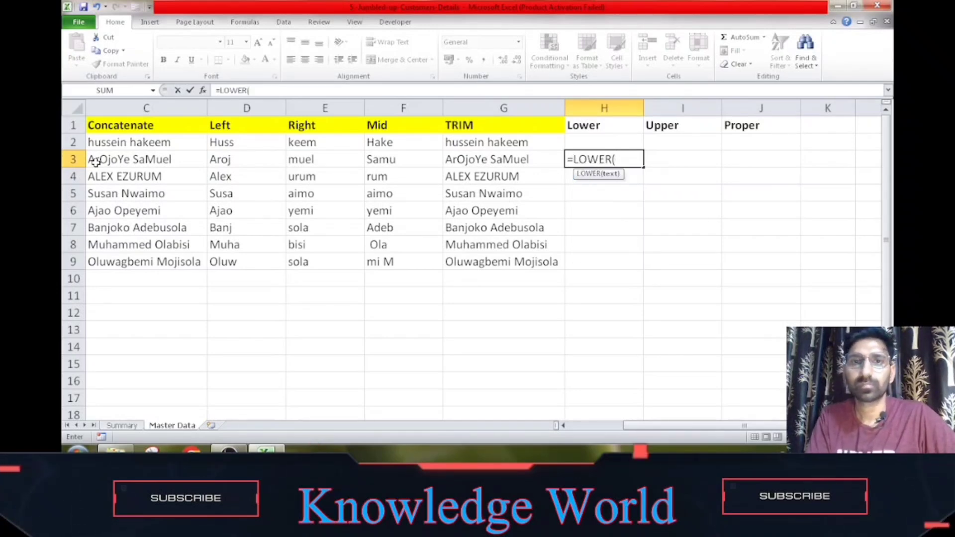
pyautogui.click(149, 160)
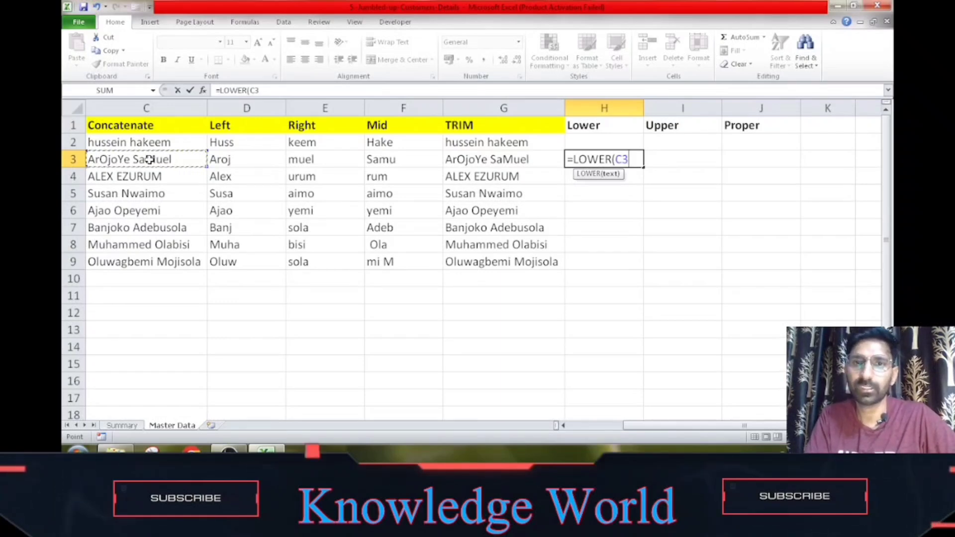
pyautogui.press('Return')
pyautogui.press('Up')
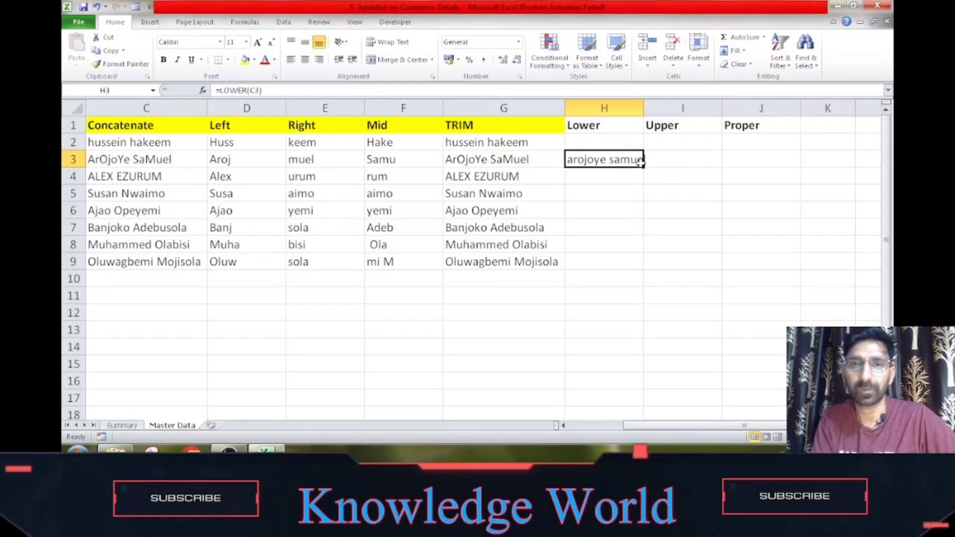
pyautogui.click(620, 123)
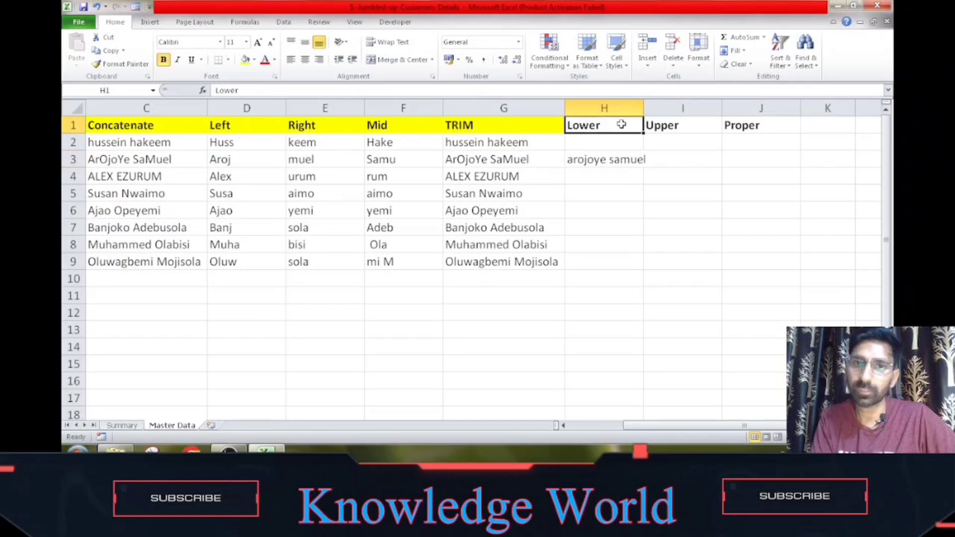
pyautogui.click(610, 155)
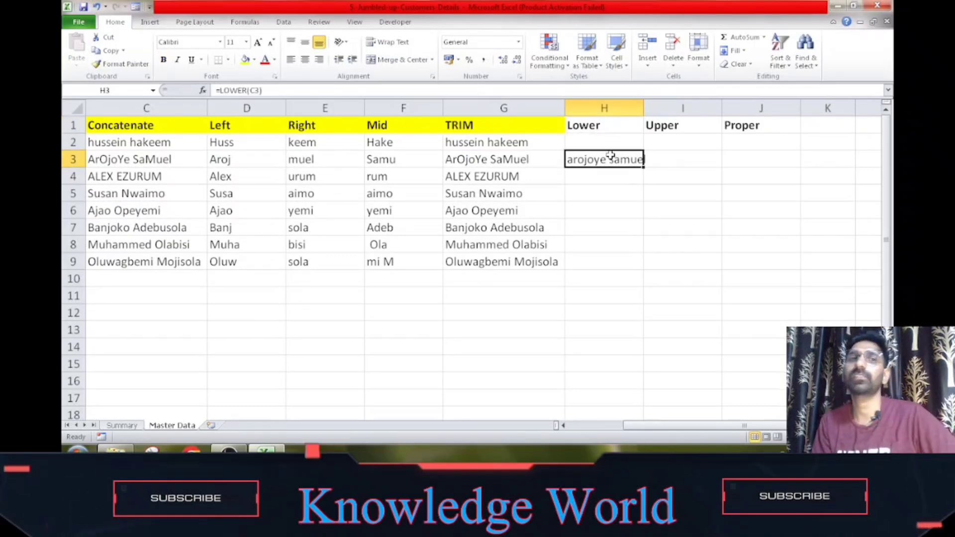
# - Enter an UPPER formula in I2 that converts the full name in C2 to uppercase
pyautogui.click(667, 143)
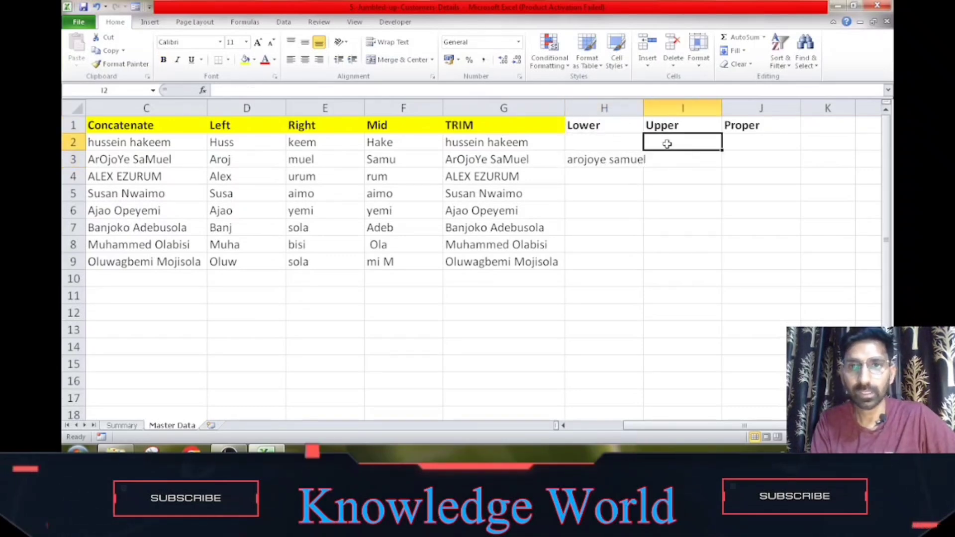
pyautogui.write('=')
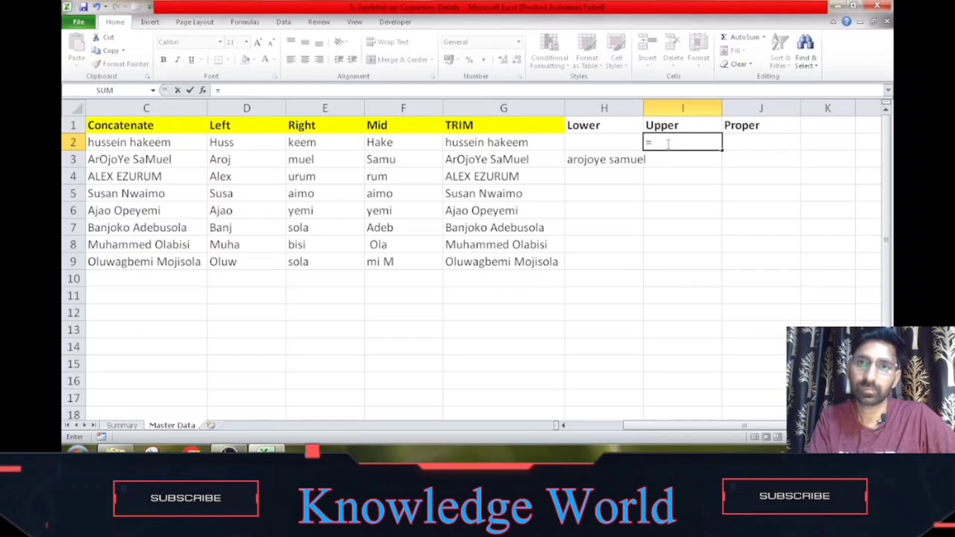
pyautogui.write('u')
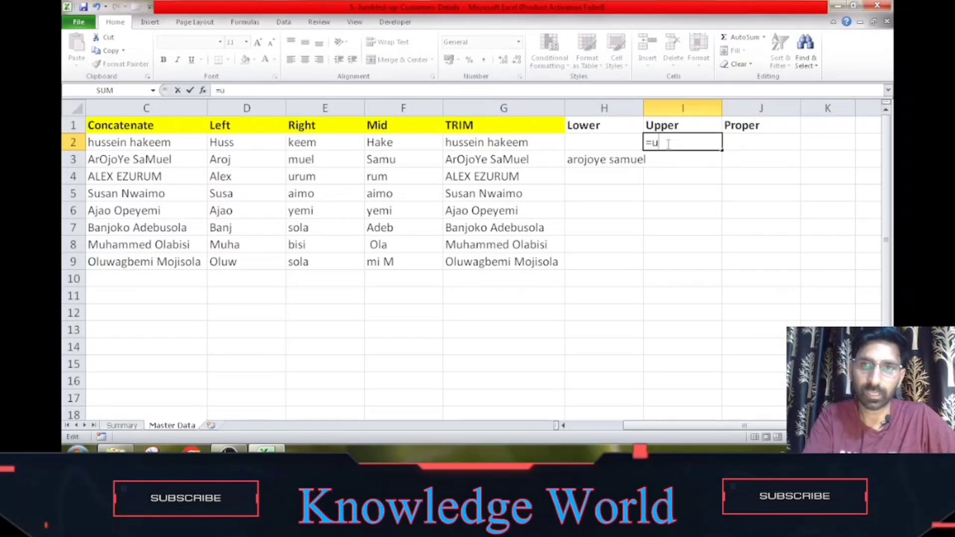
pyautogui.write('pp')
pyautogui.press('Tab')
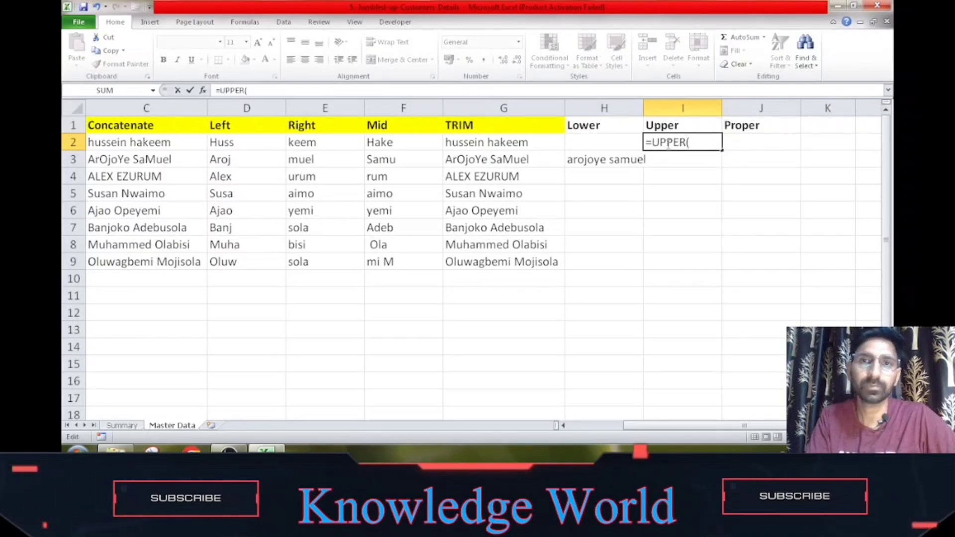
pyautogui.click(180, 142)
pyautogui.press('Return')
pyautogui.press('Up')
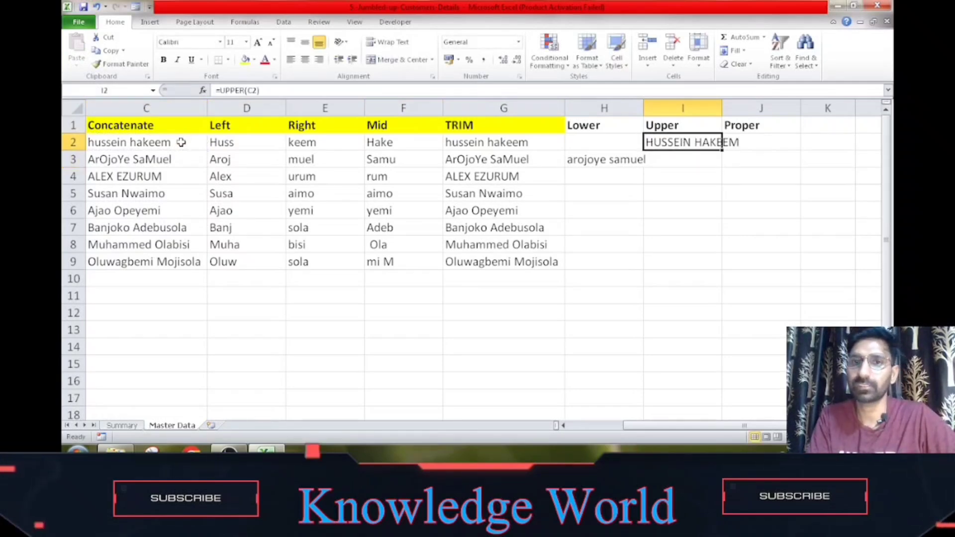
pyautogui.press('Right')
pyautogui.press('Left')
pyautogui.press('Down')
pyautogui.press('Up')
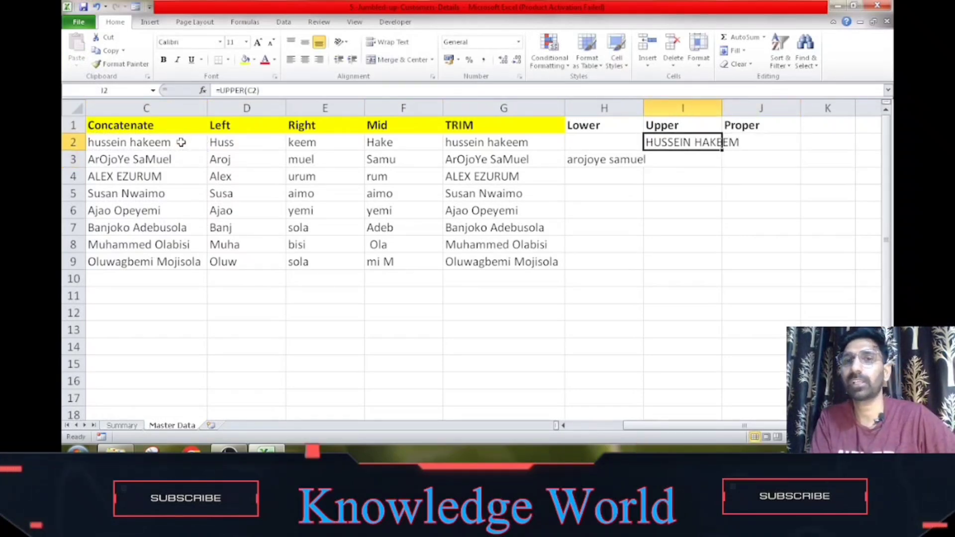
# - Enter a PROPER formula in J4 that capitalizes only the first letter of each name in C4
pyautogui.press('Right')
pyautogui.press('Down')
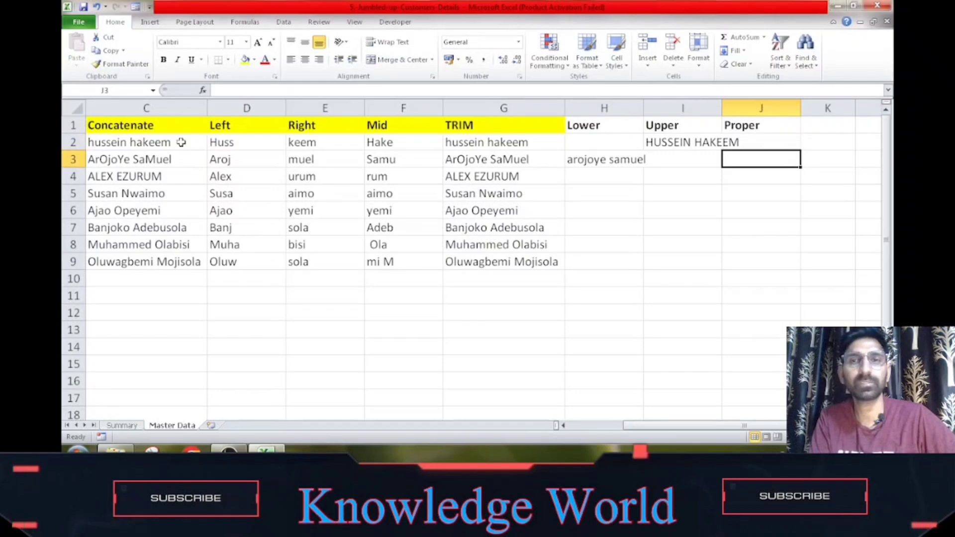
pyautogui.press('Down')
pyautogui.hscroll(-2, 88, 254)
pyautogui.write('=')
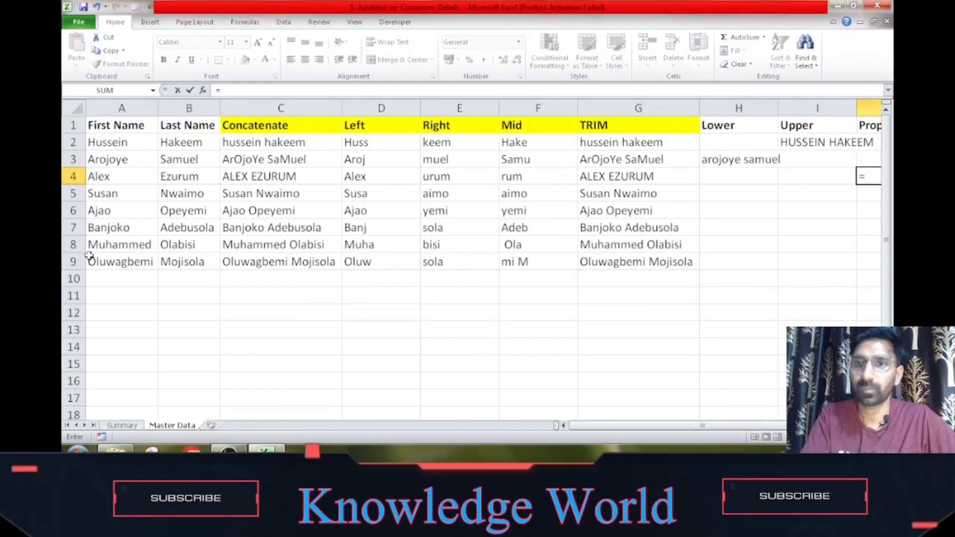
pyautogui.write('prp')
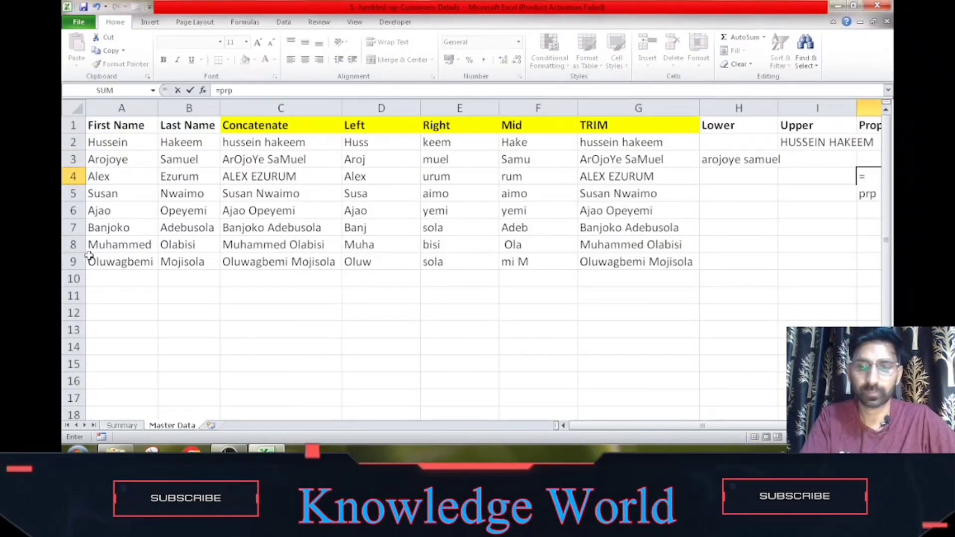
pyautogui.press('BackSpace')
pyautogui.write('o')
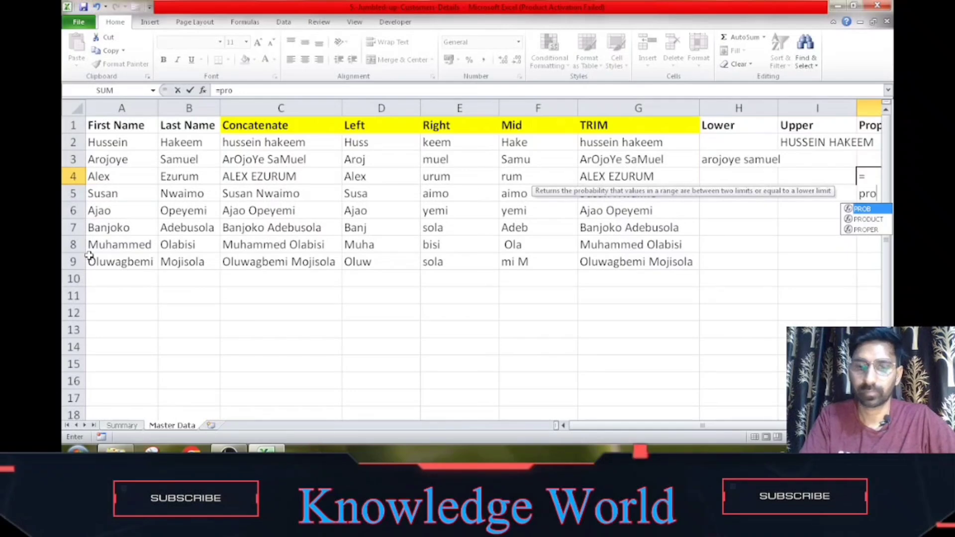
pyautogui.press('Down')
pyautogui.press('Down')
pyautogui.press('Tab')
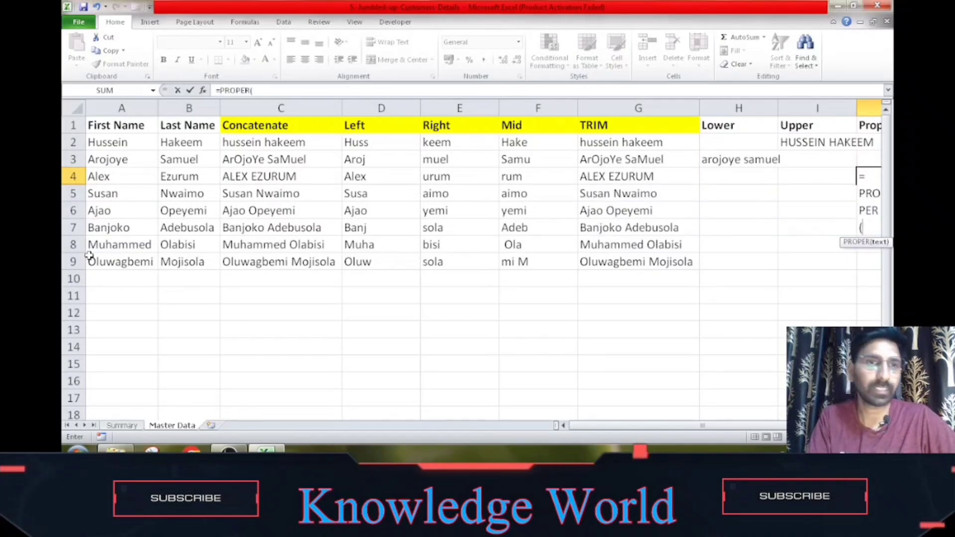
pyautogui.click(268, 177)
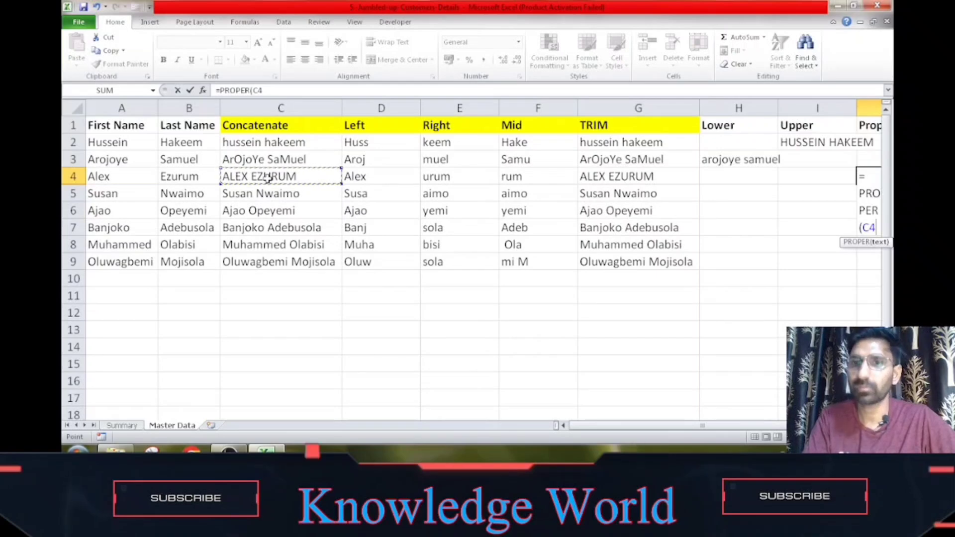
pyautogui.press('Return')
pyautogui.press('Up')
pyautogui.press('Left')
pyautogui.press('Right')
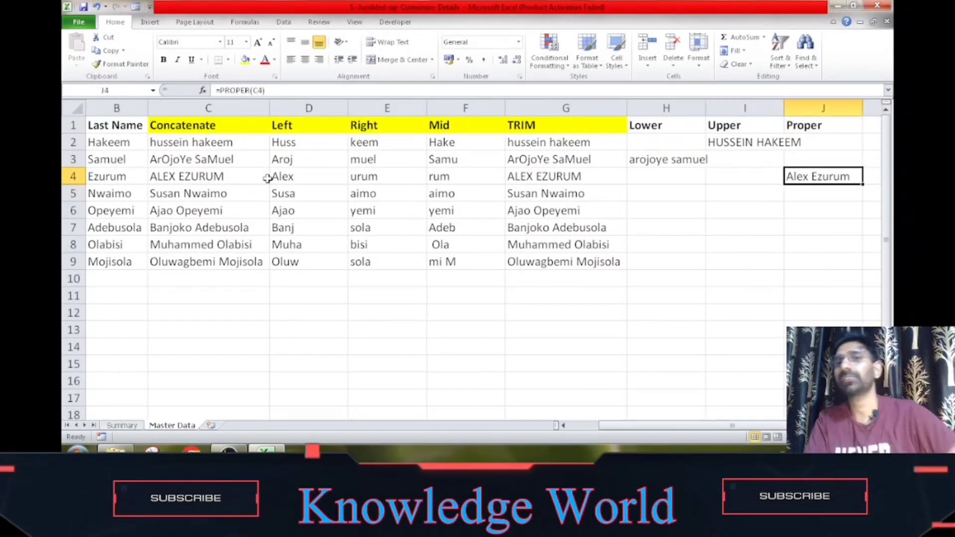
pyautogui.press('Right')
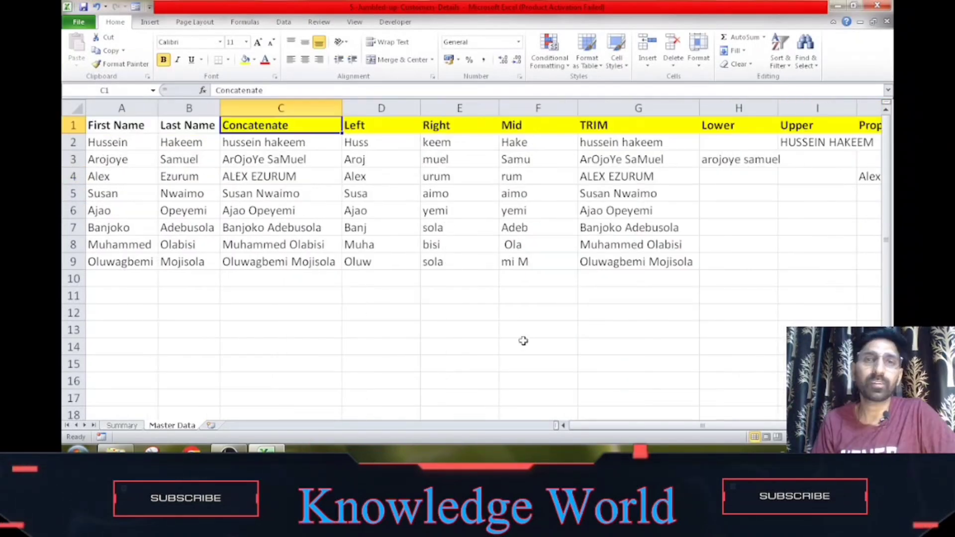